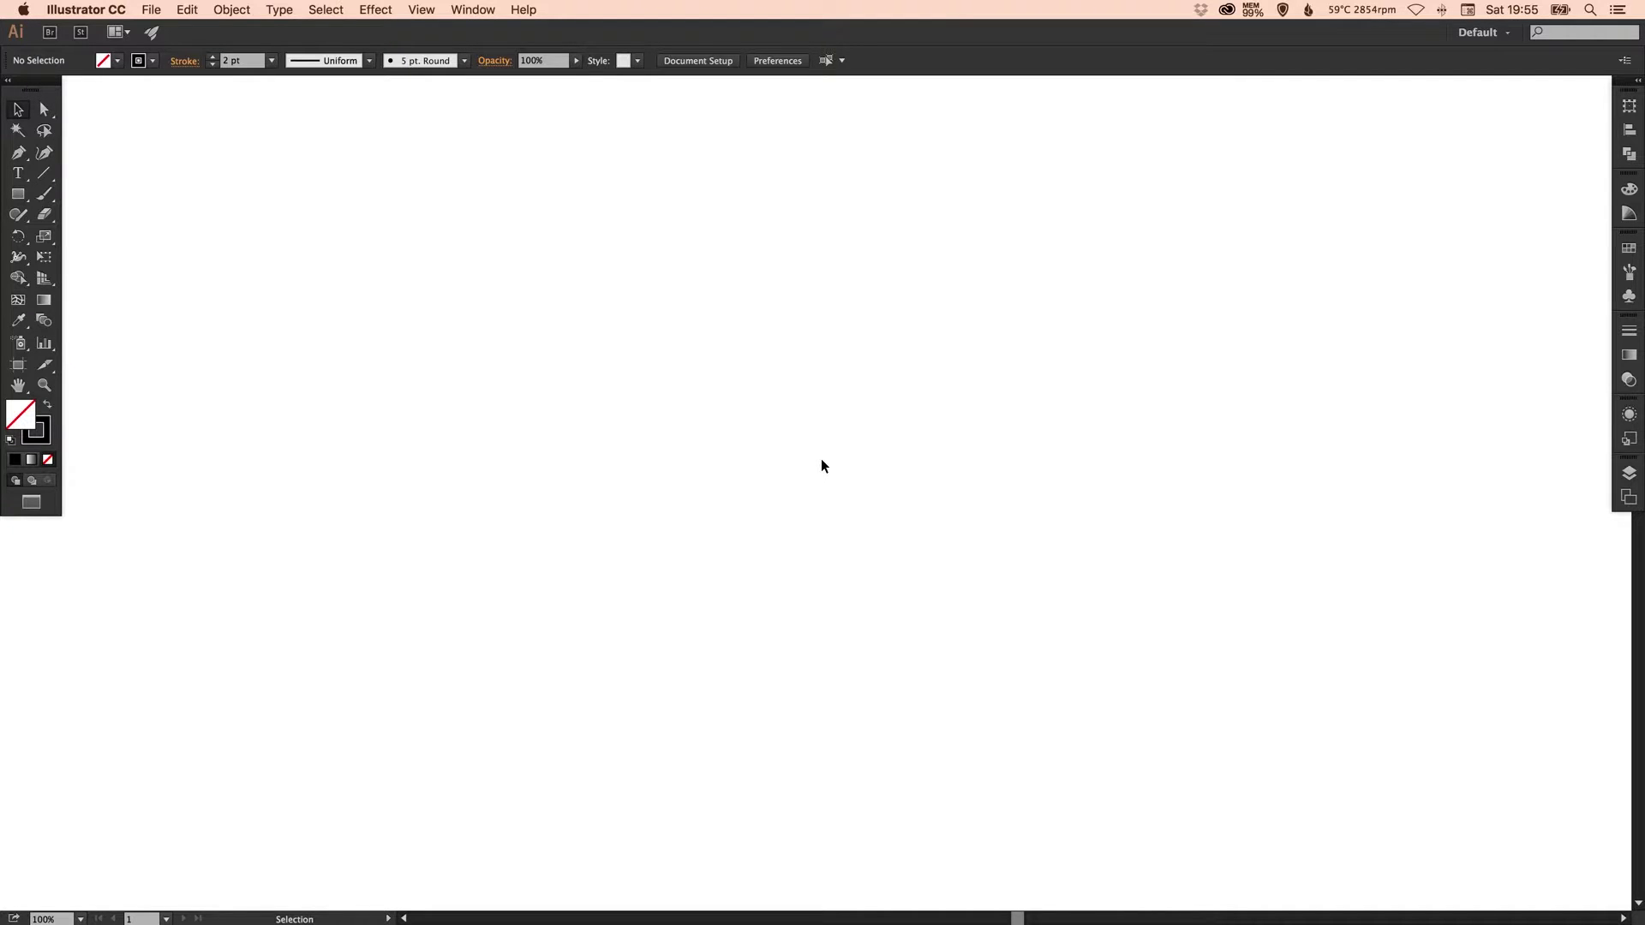
- Type the word 'Stitched' on the canvas with the Type tool
left_click(19, 174)
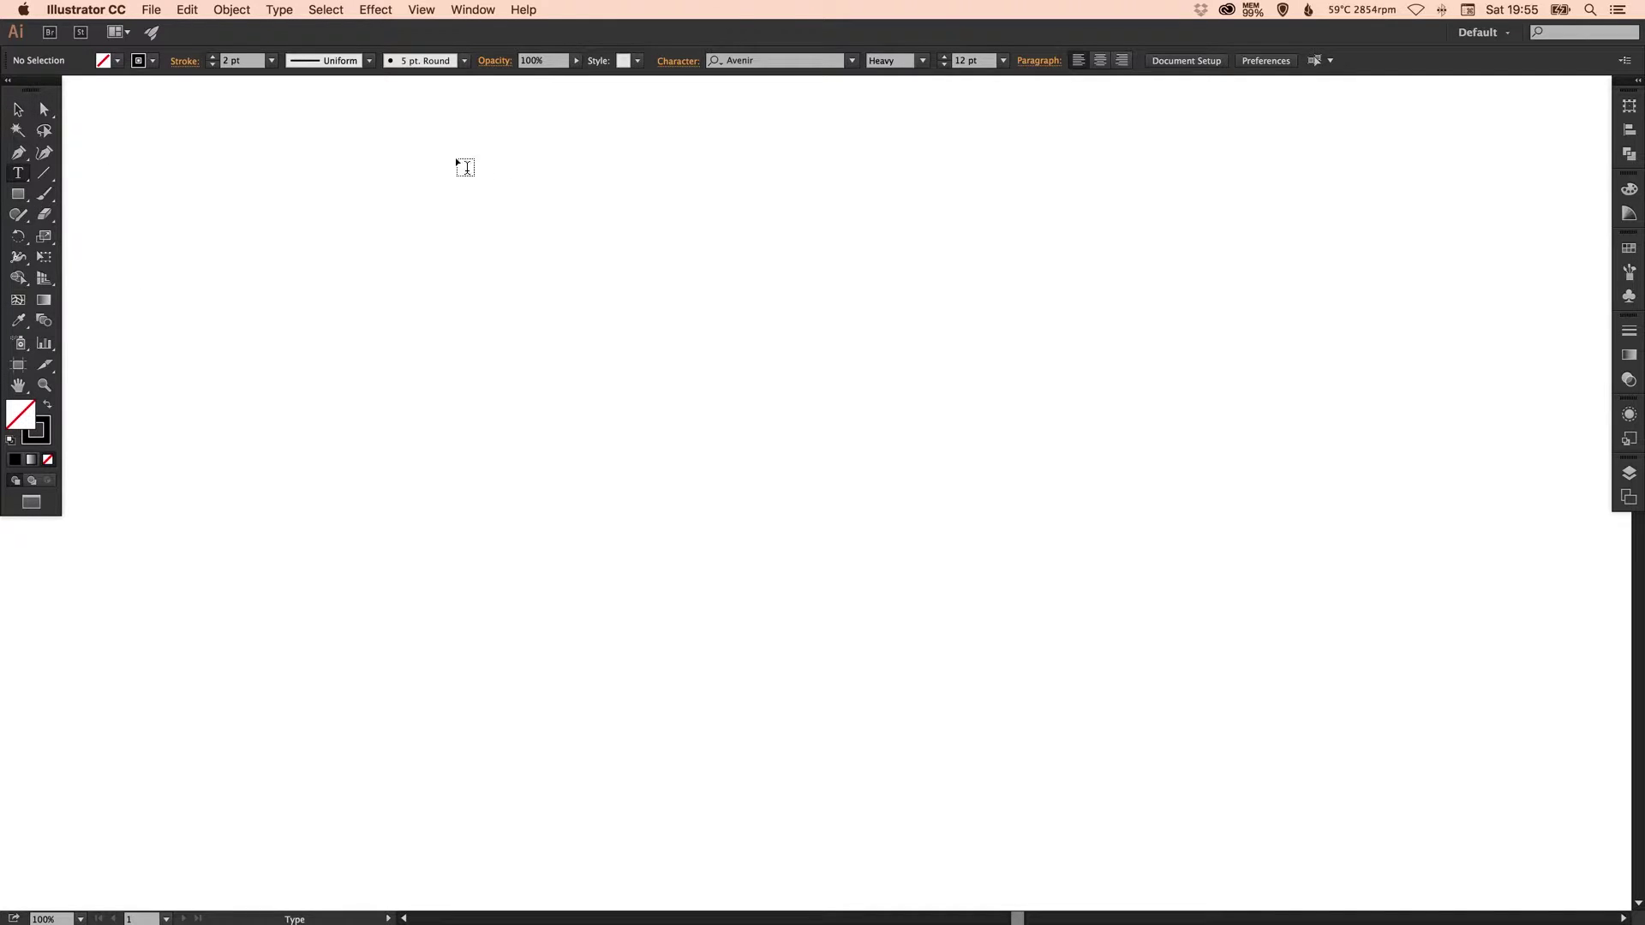
left_click(659, 418)
type("Stitched")
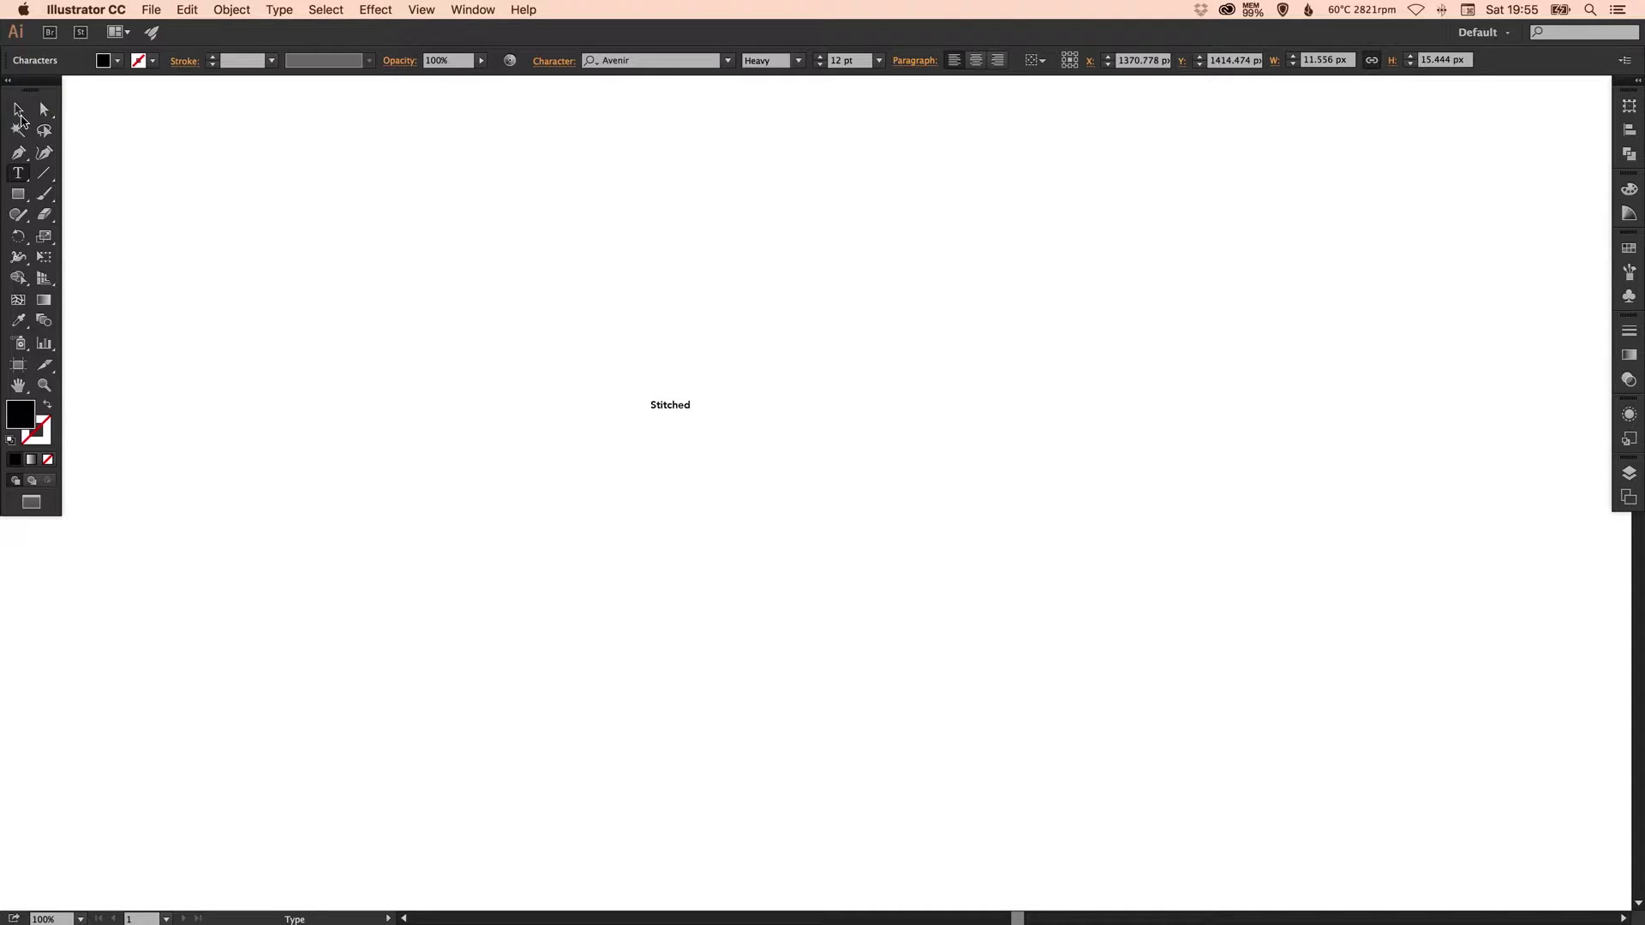
key("Escape")
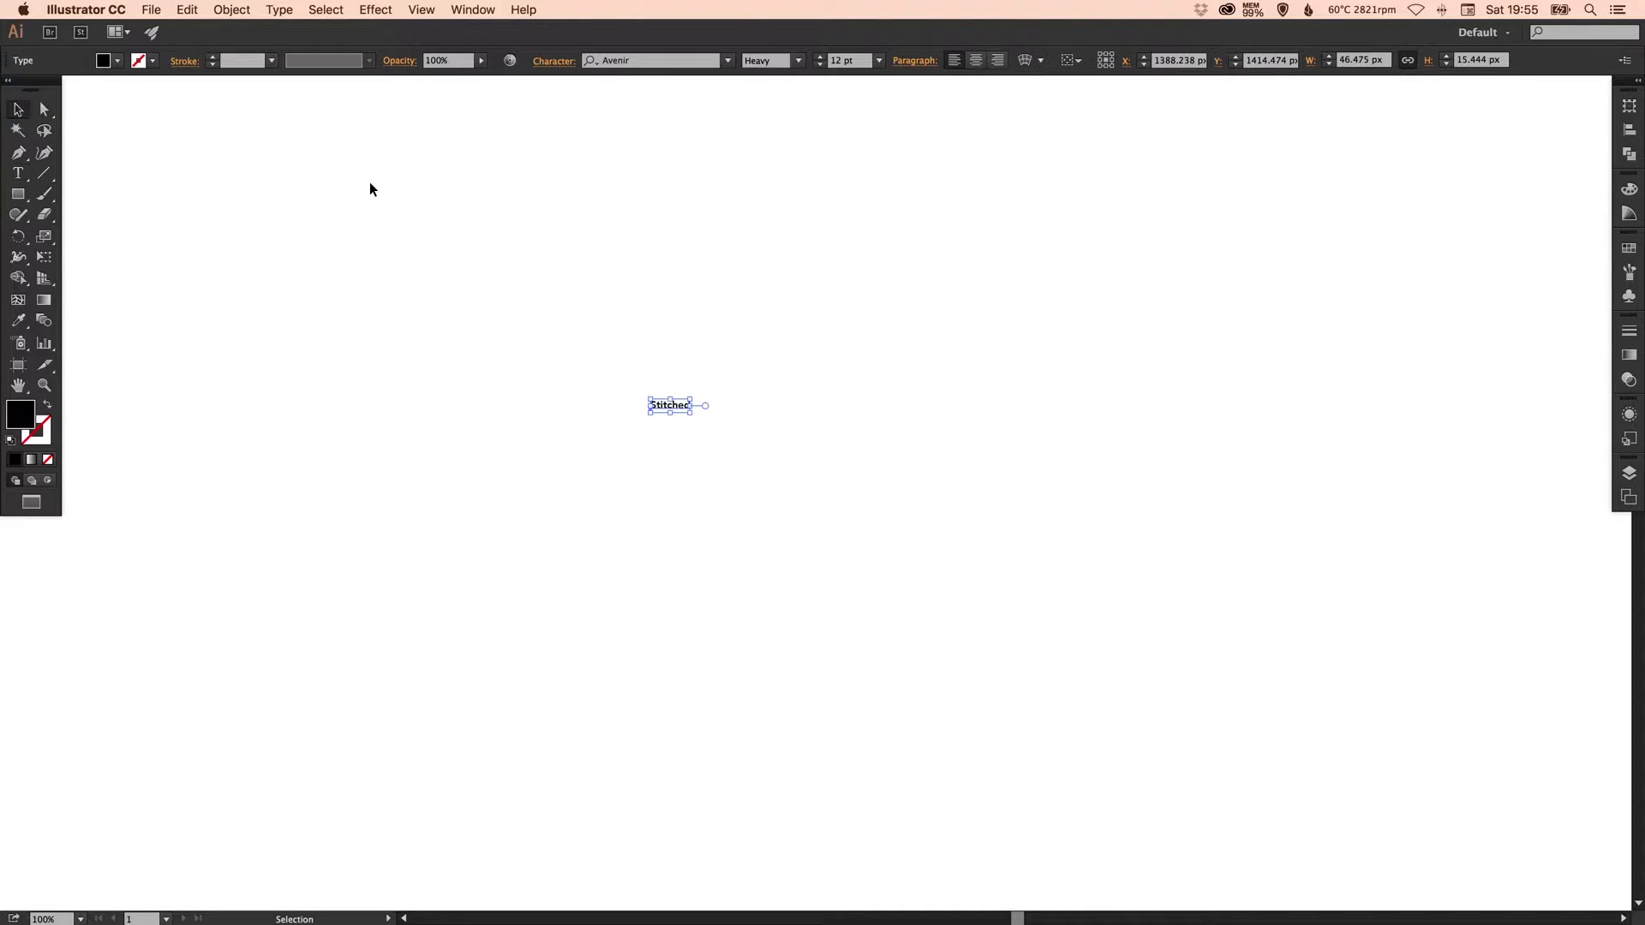
- Scale Stitched up to about 262.2 pt and position it as a centred heading
left_click_drag(699, 394, 1331, 183)
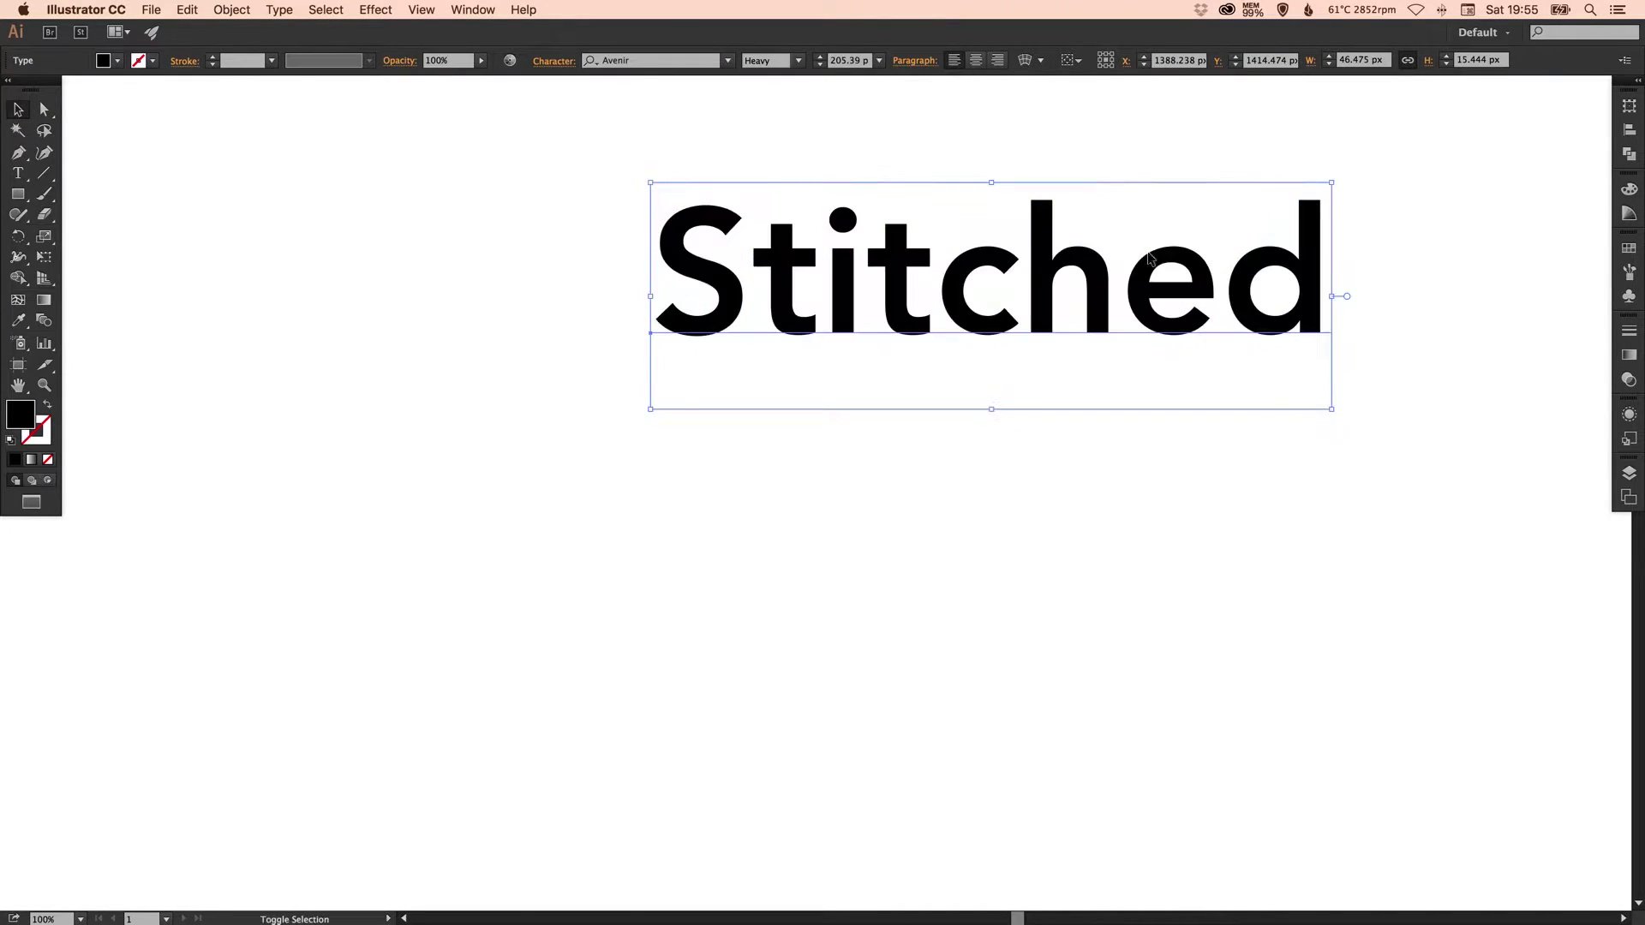
left_click_drag(1114, 310, 930, 524)
left_click_drag(1149, 396, 1252, 336)
mouse_move(911, 504)
left_mouse_down()
mouse_move(926, 463)
mouse_move(919, 479)
left_mouse_up()
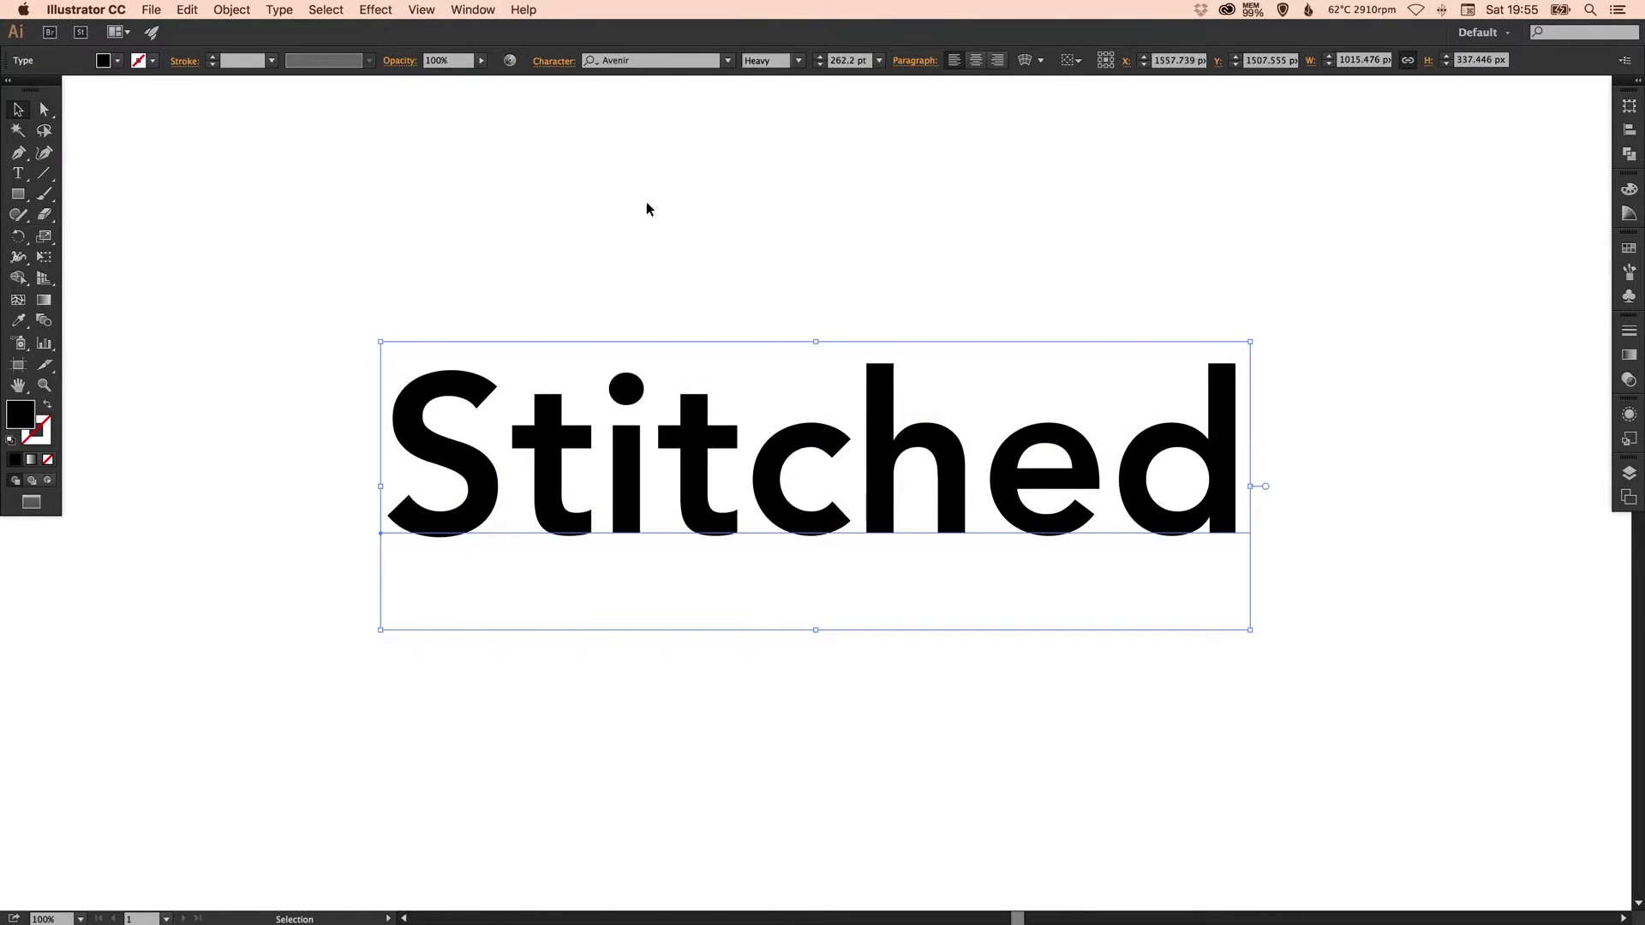
- Set Stitched's tracking to -50 and shift the word about 28 px right
left_click(546, 60)
left_click(503, 196)
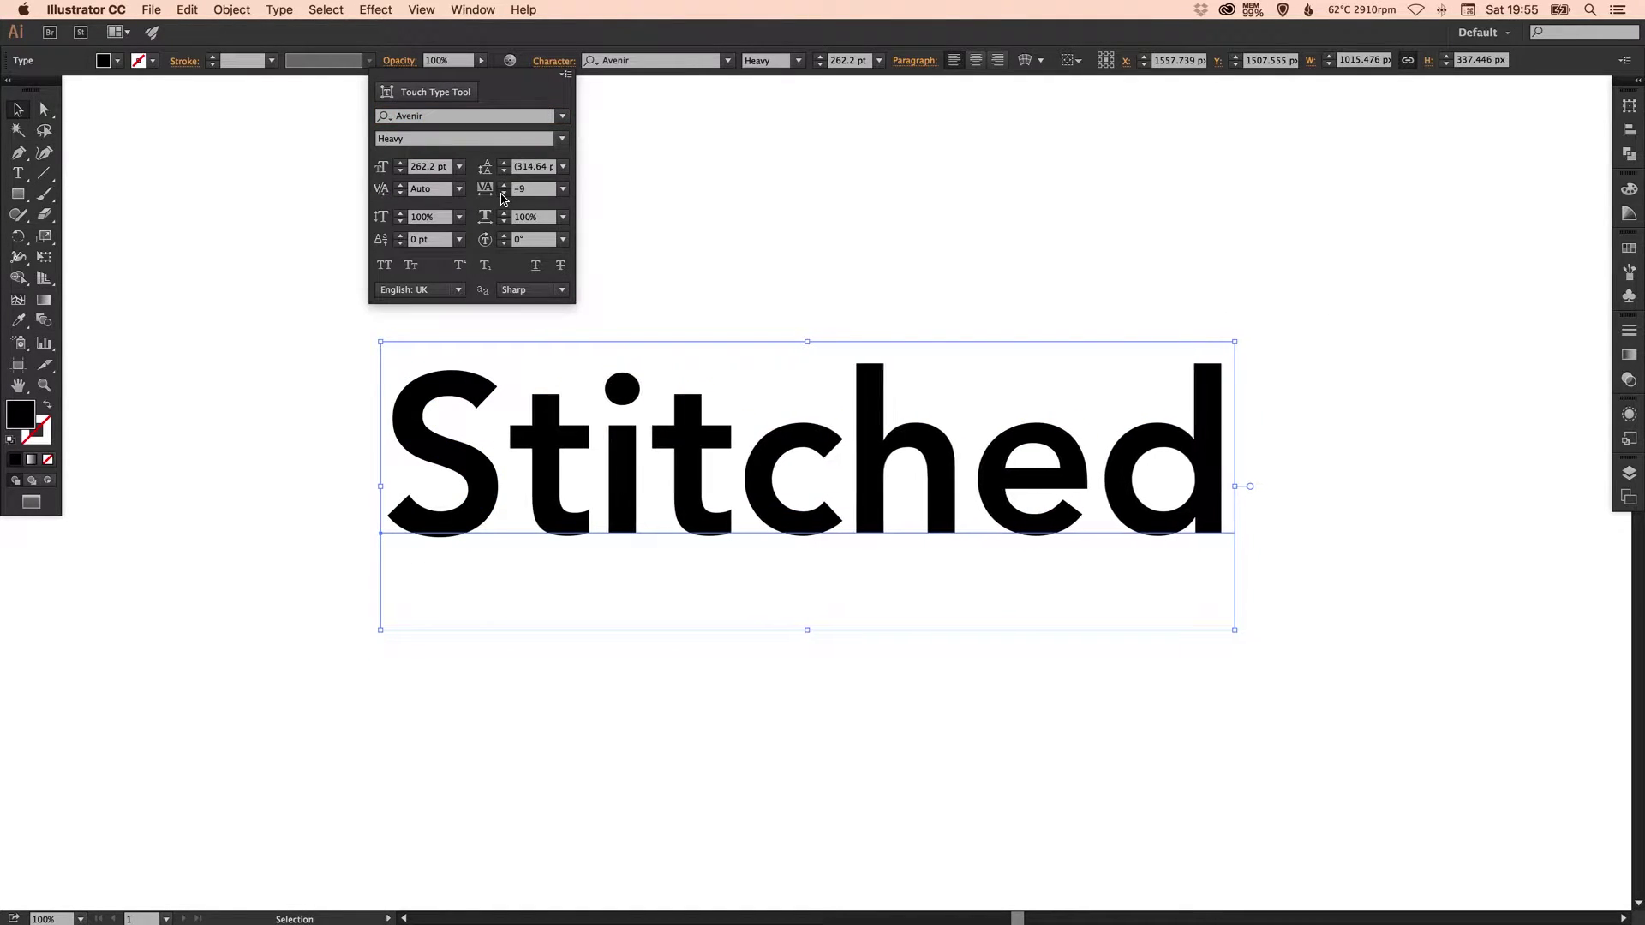
left_click_drag(503, 196, 505, 197)
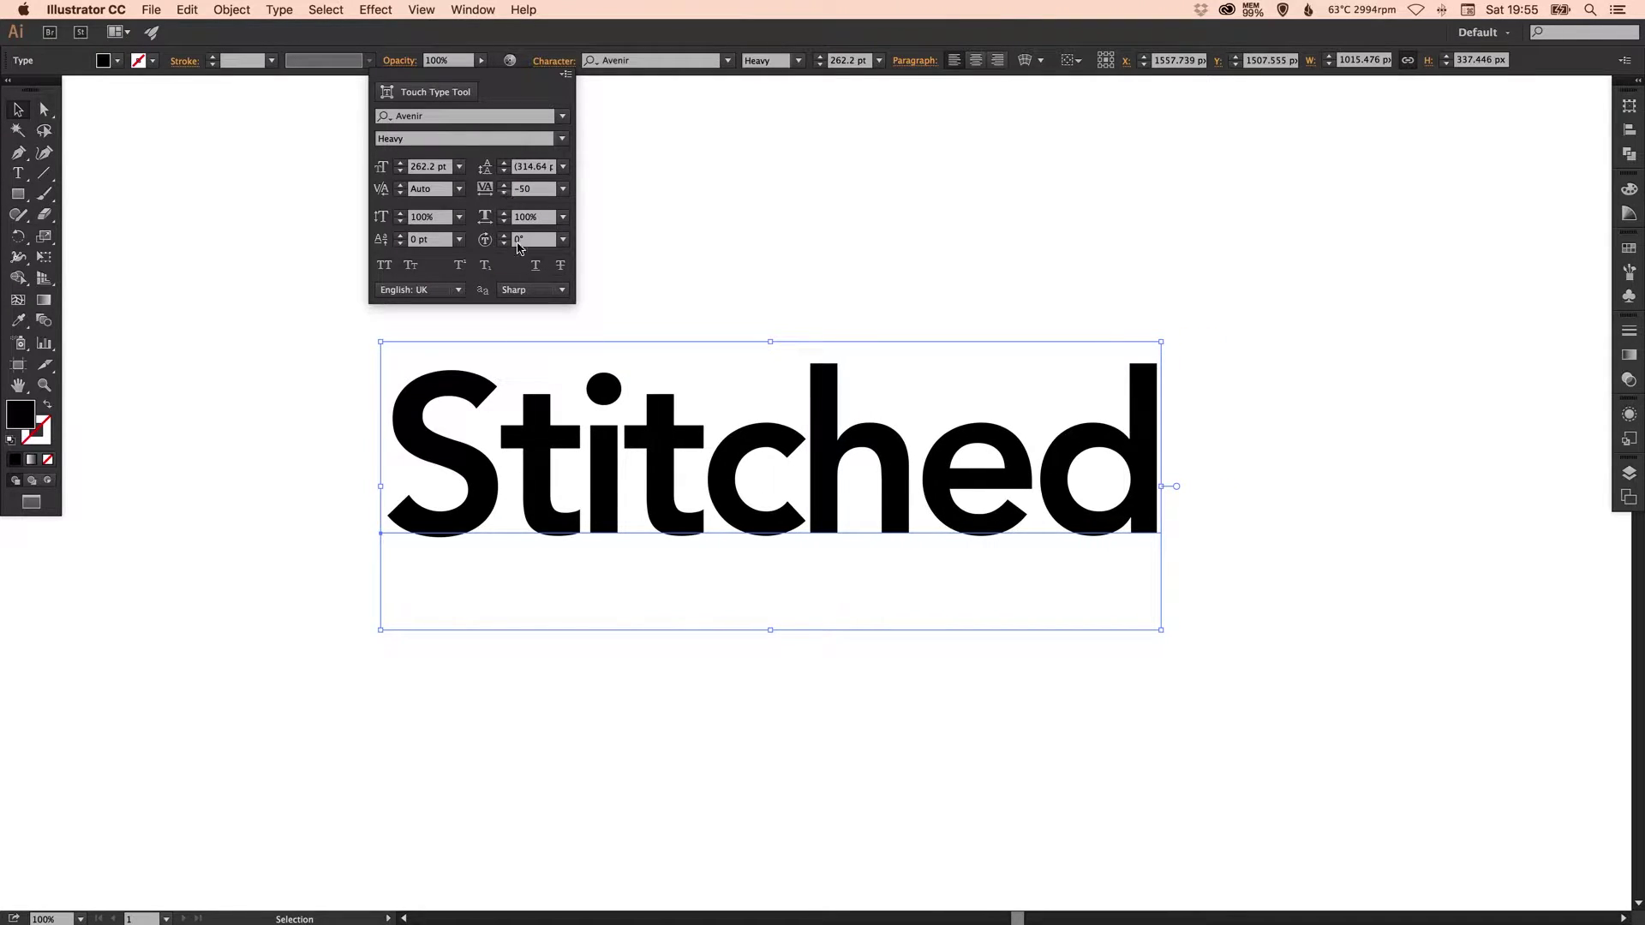
left_click(876, 283)
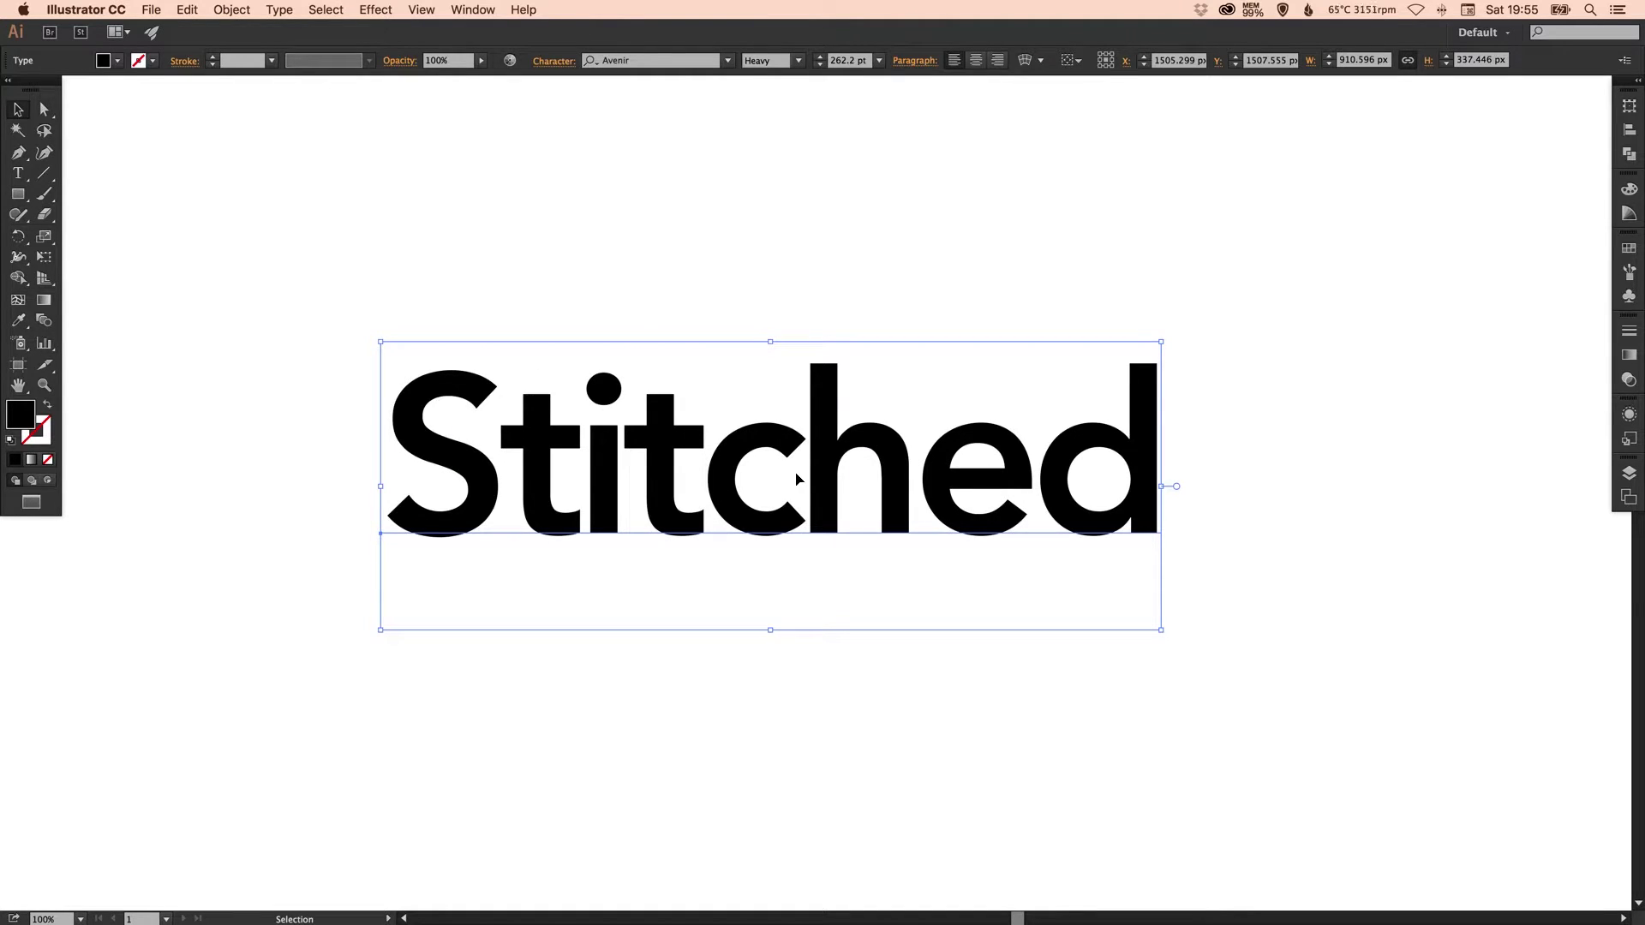
left_click_drag(815, 477, 838, 477)
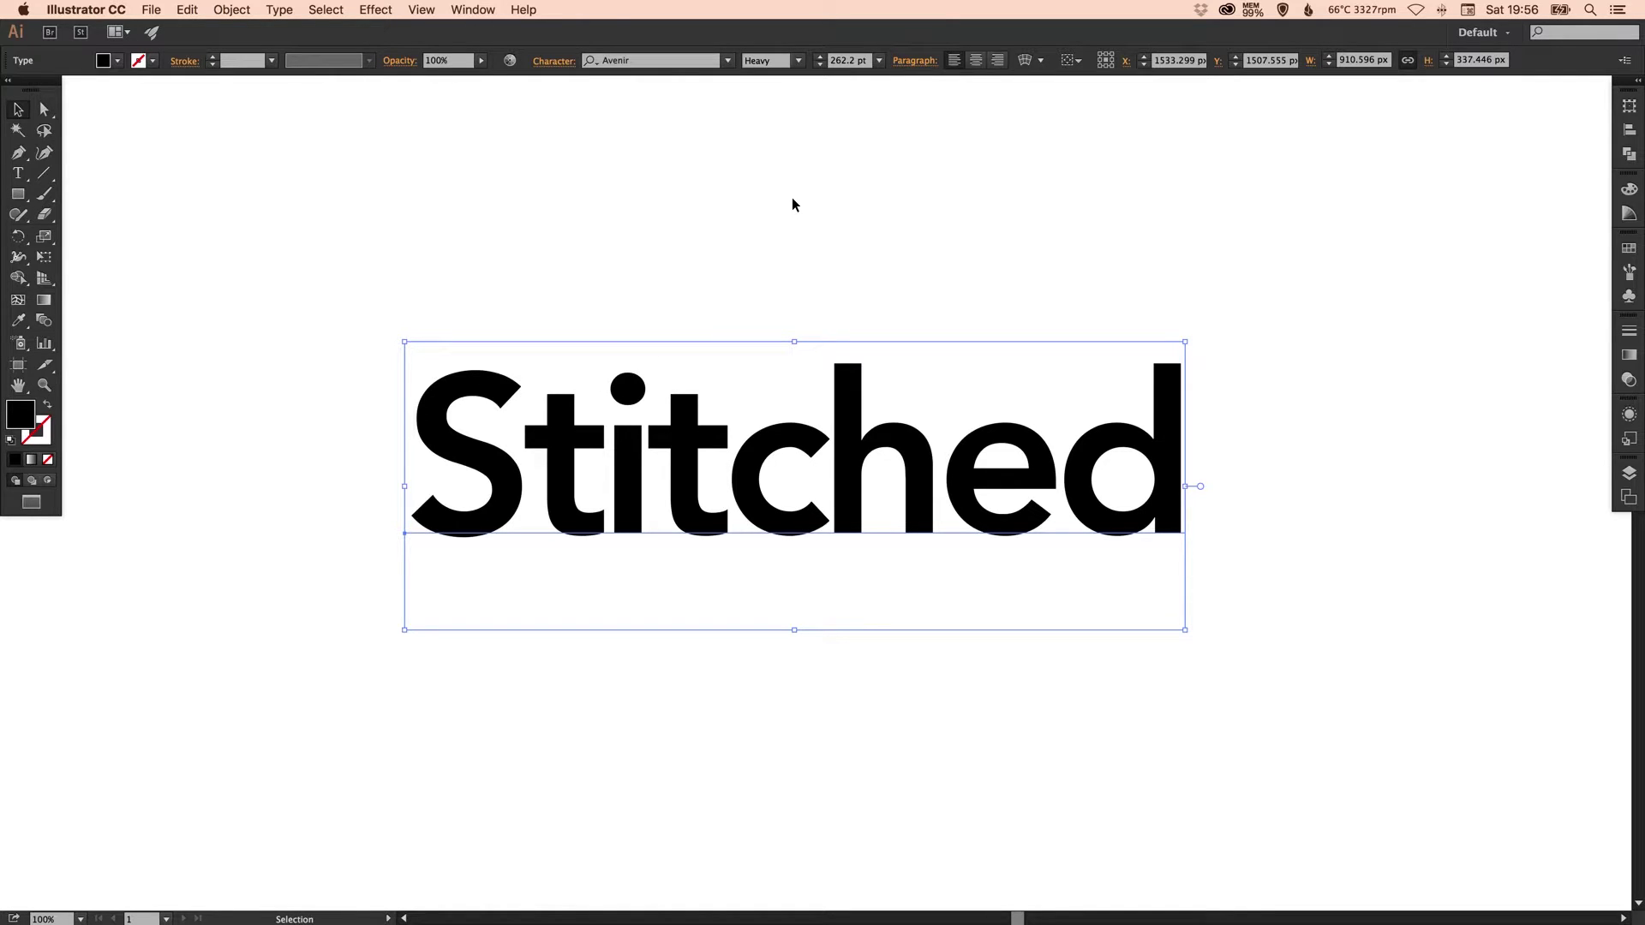
left_click(797, 234)
- Swap fill and stroke on Stitched, giving hollow letters with a 3 pt black outline
left_click(711, 459)
left_click(1630, 333)
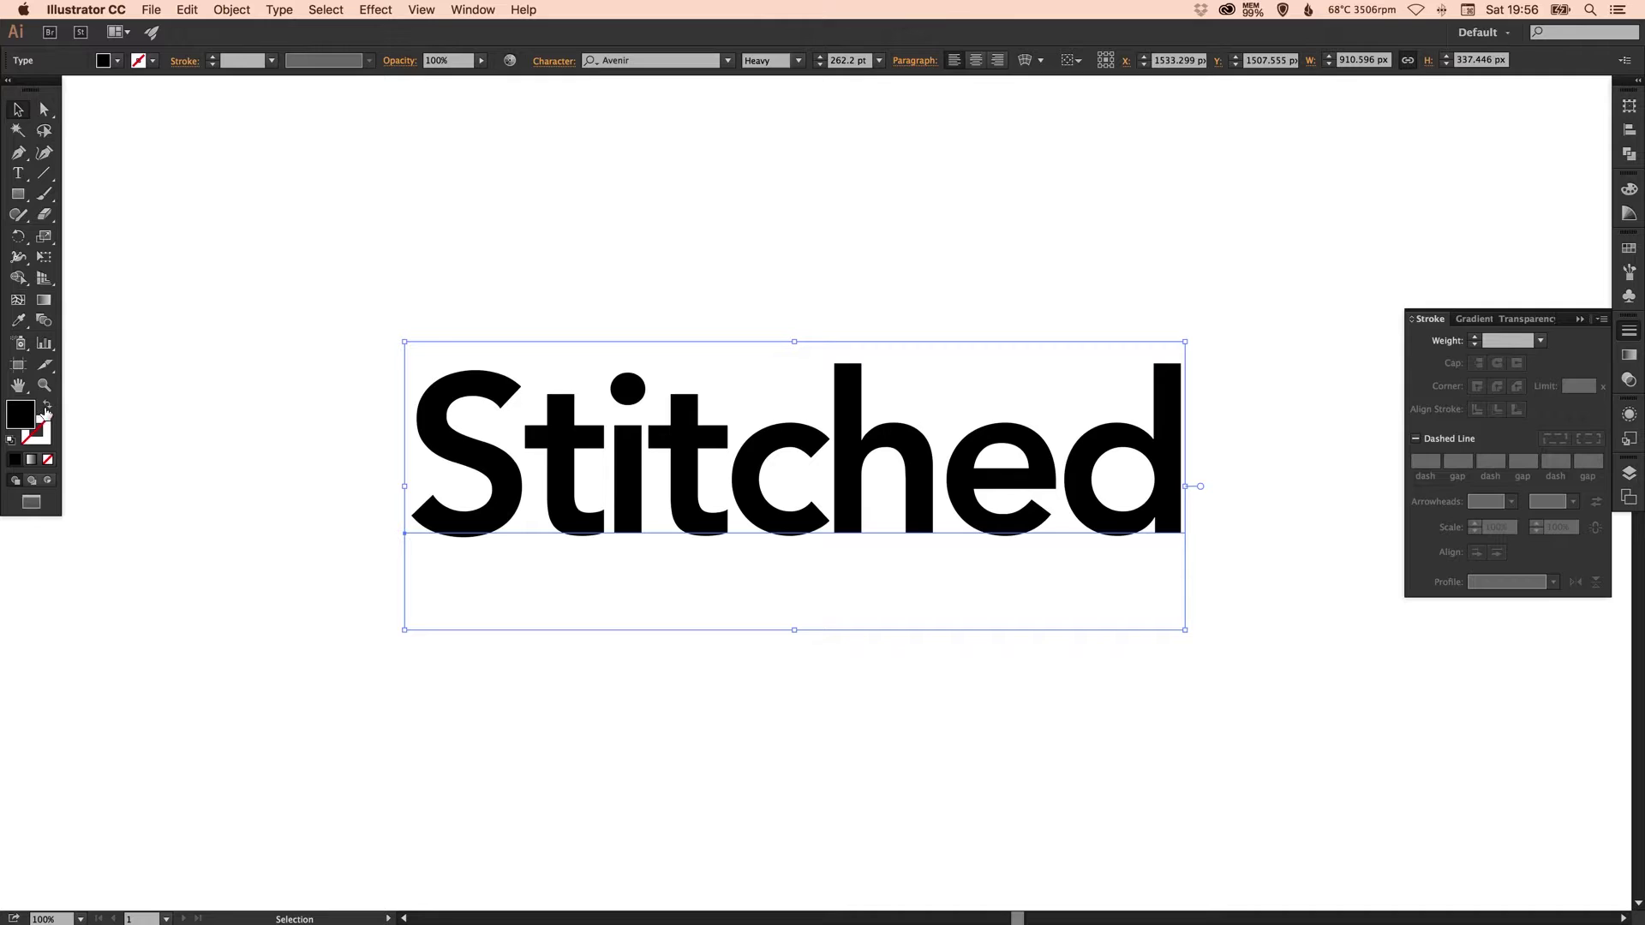
left_click(48, 410)
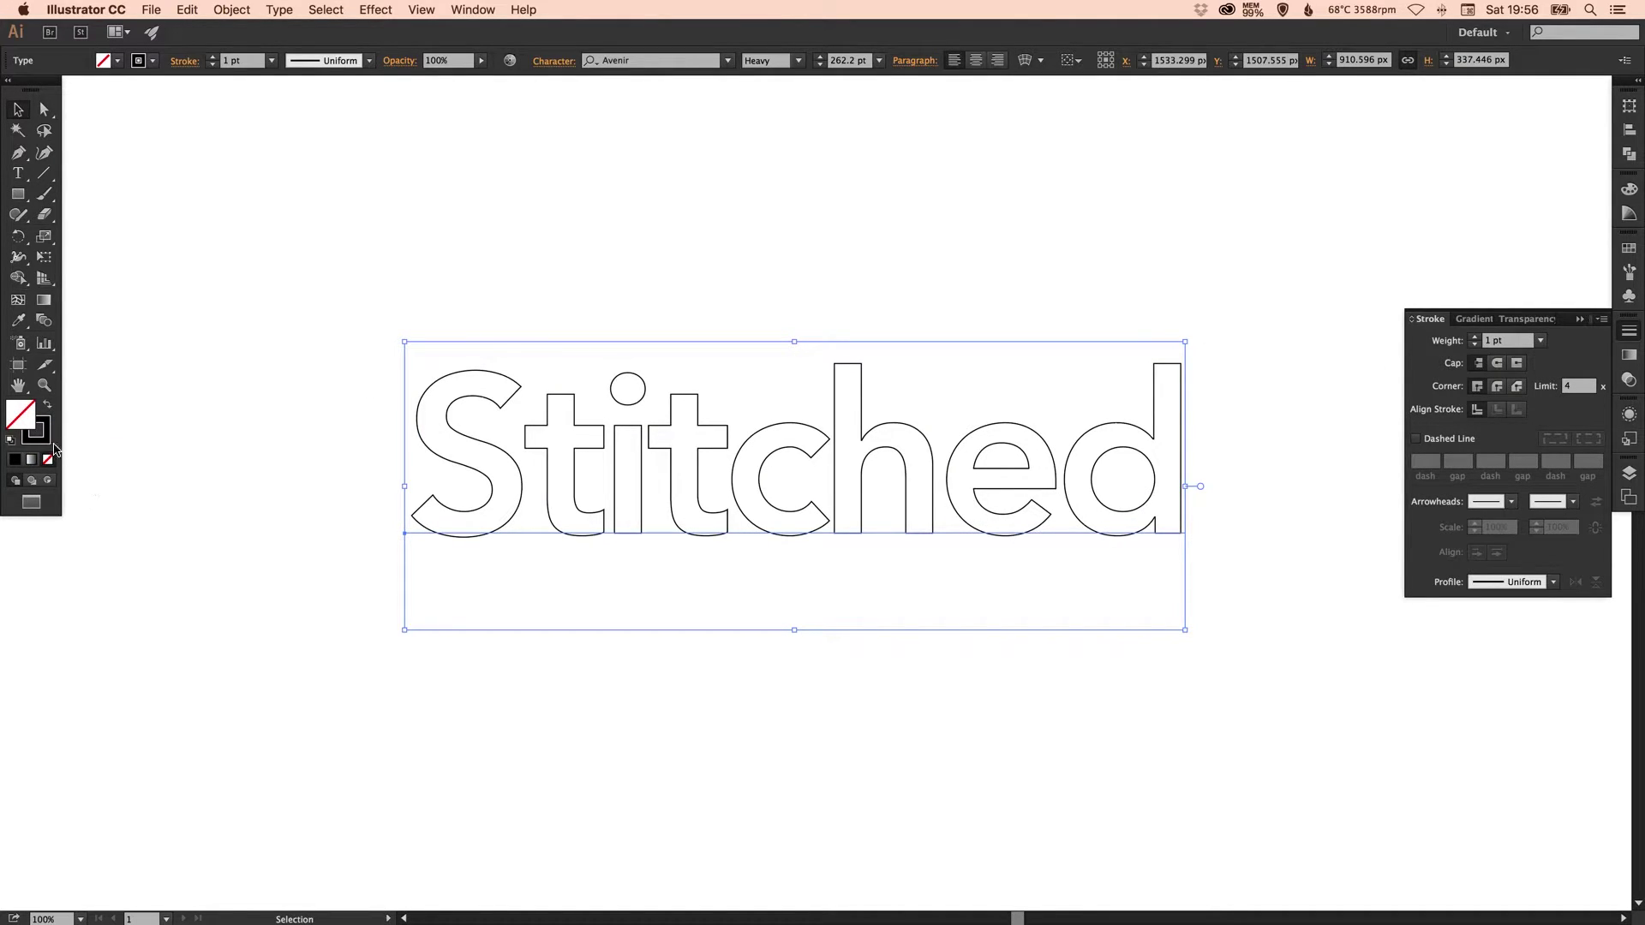
left_click(1475, 337)
left_click(1474, 338)
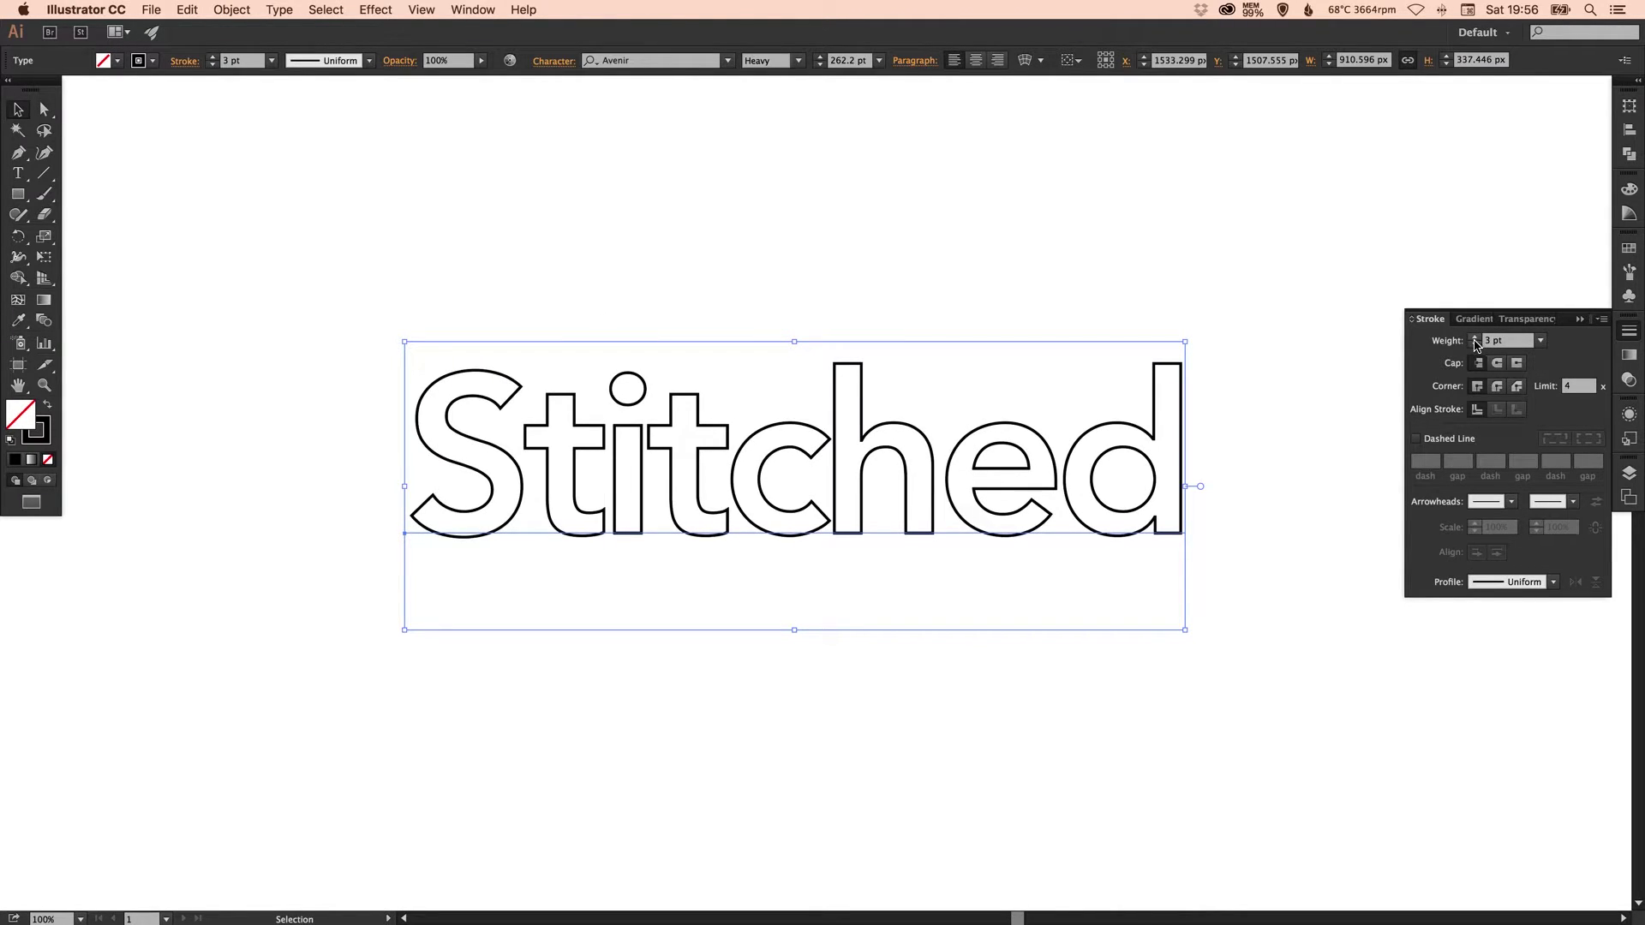
- Make the outline a dashed line with 20 pt dashes and 6 pt gaps, zoomed to 150%
left_click(1416, 440)
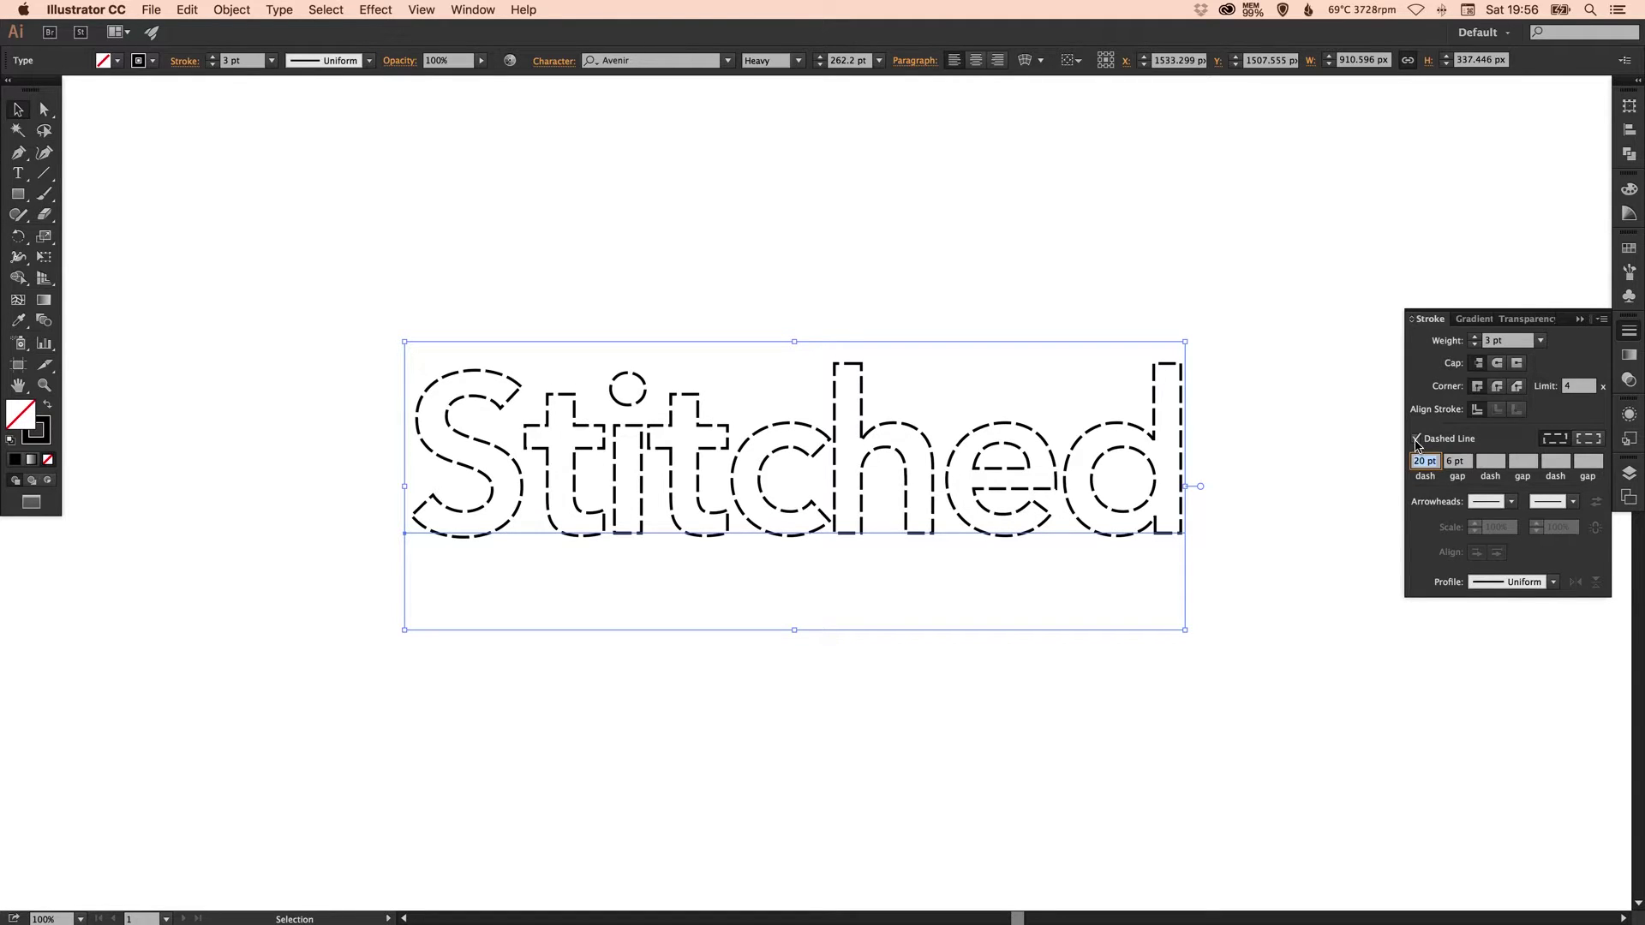
left_click(1425, 461)
key("Return")
key("Tab")
key("super+equal")
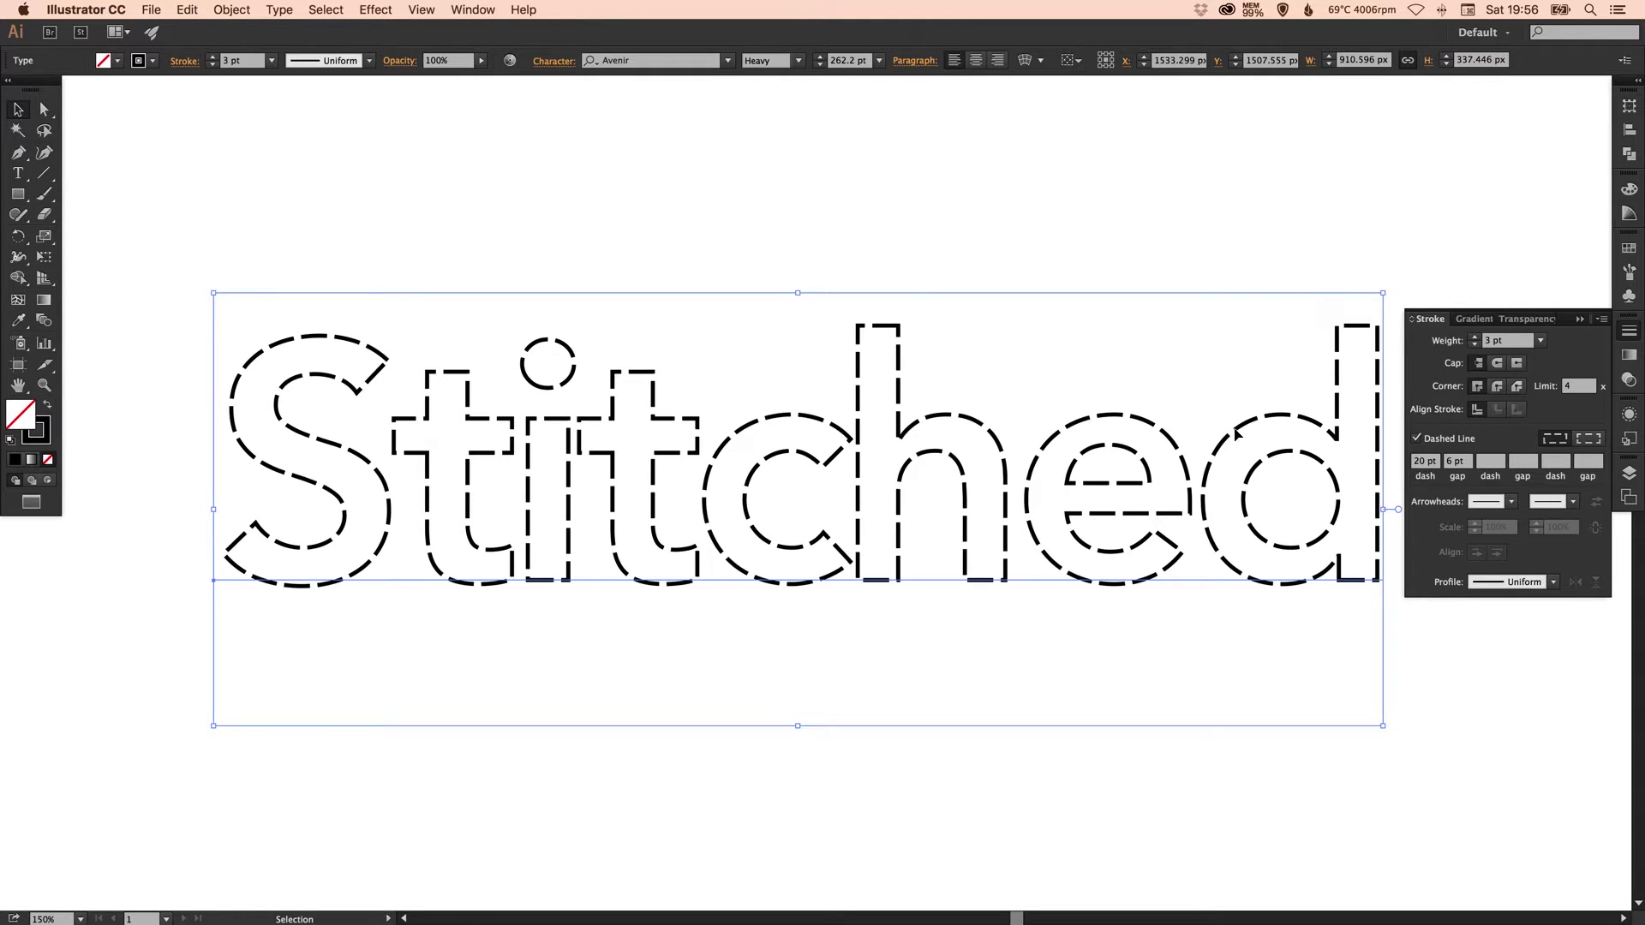
- Give the dashes round caps, set the gap to 8 pt, and thin the stroke to 2 pt
left_click(1497, 365)
left_click(1457, 461)
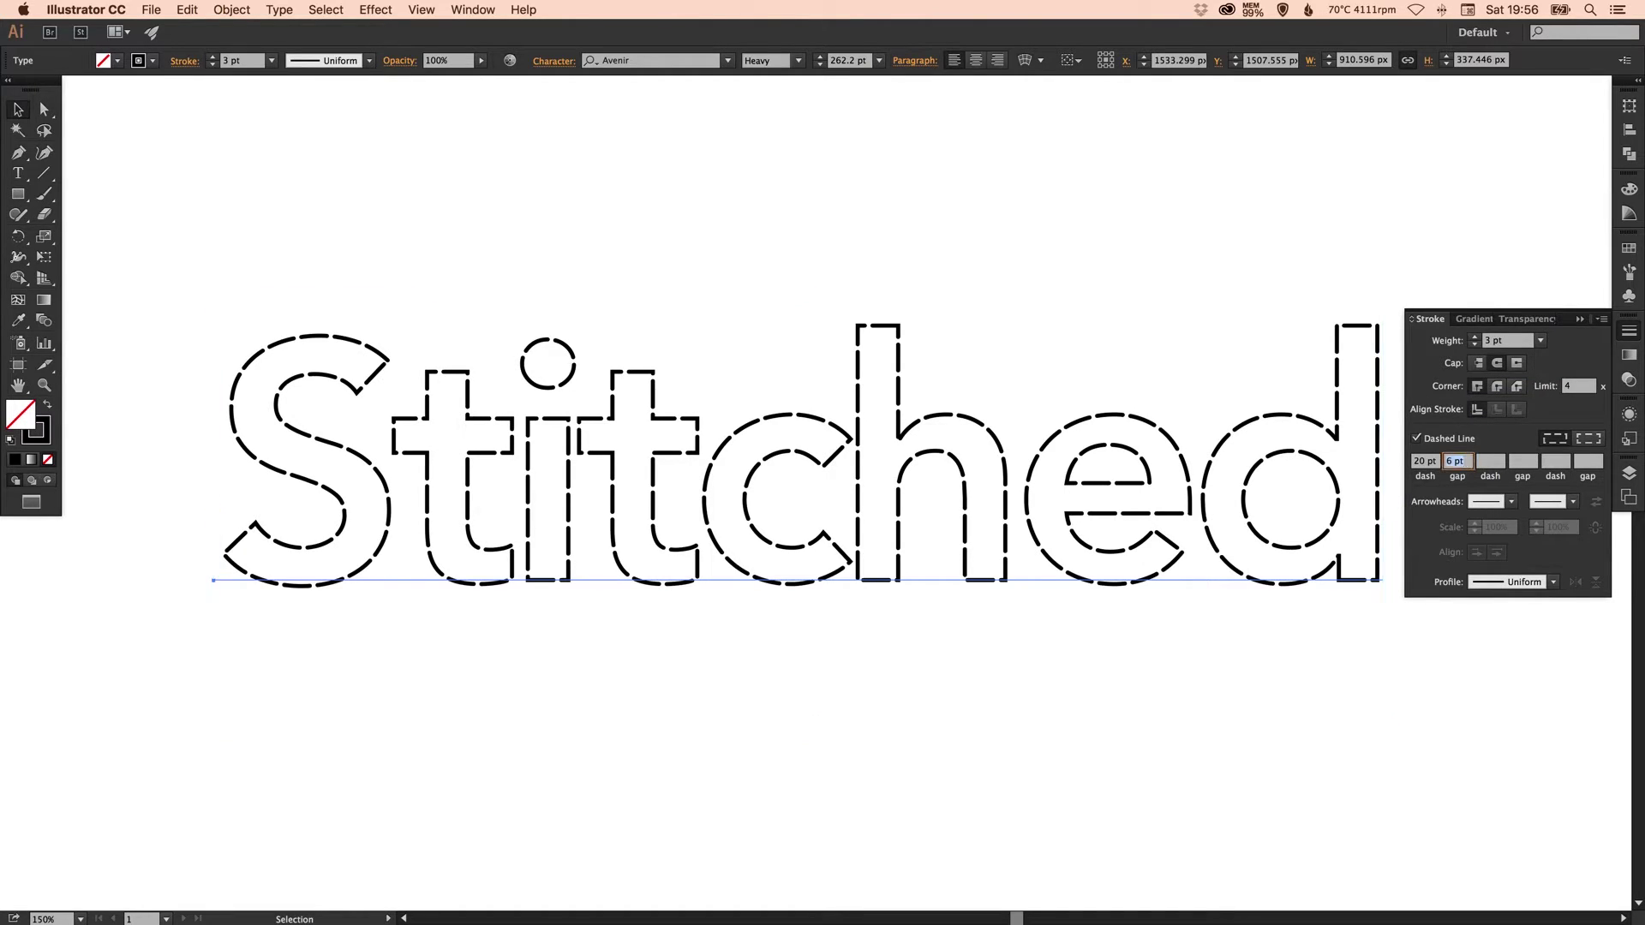
type("8")
key("Tab")
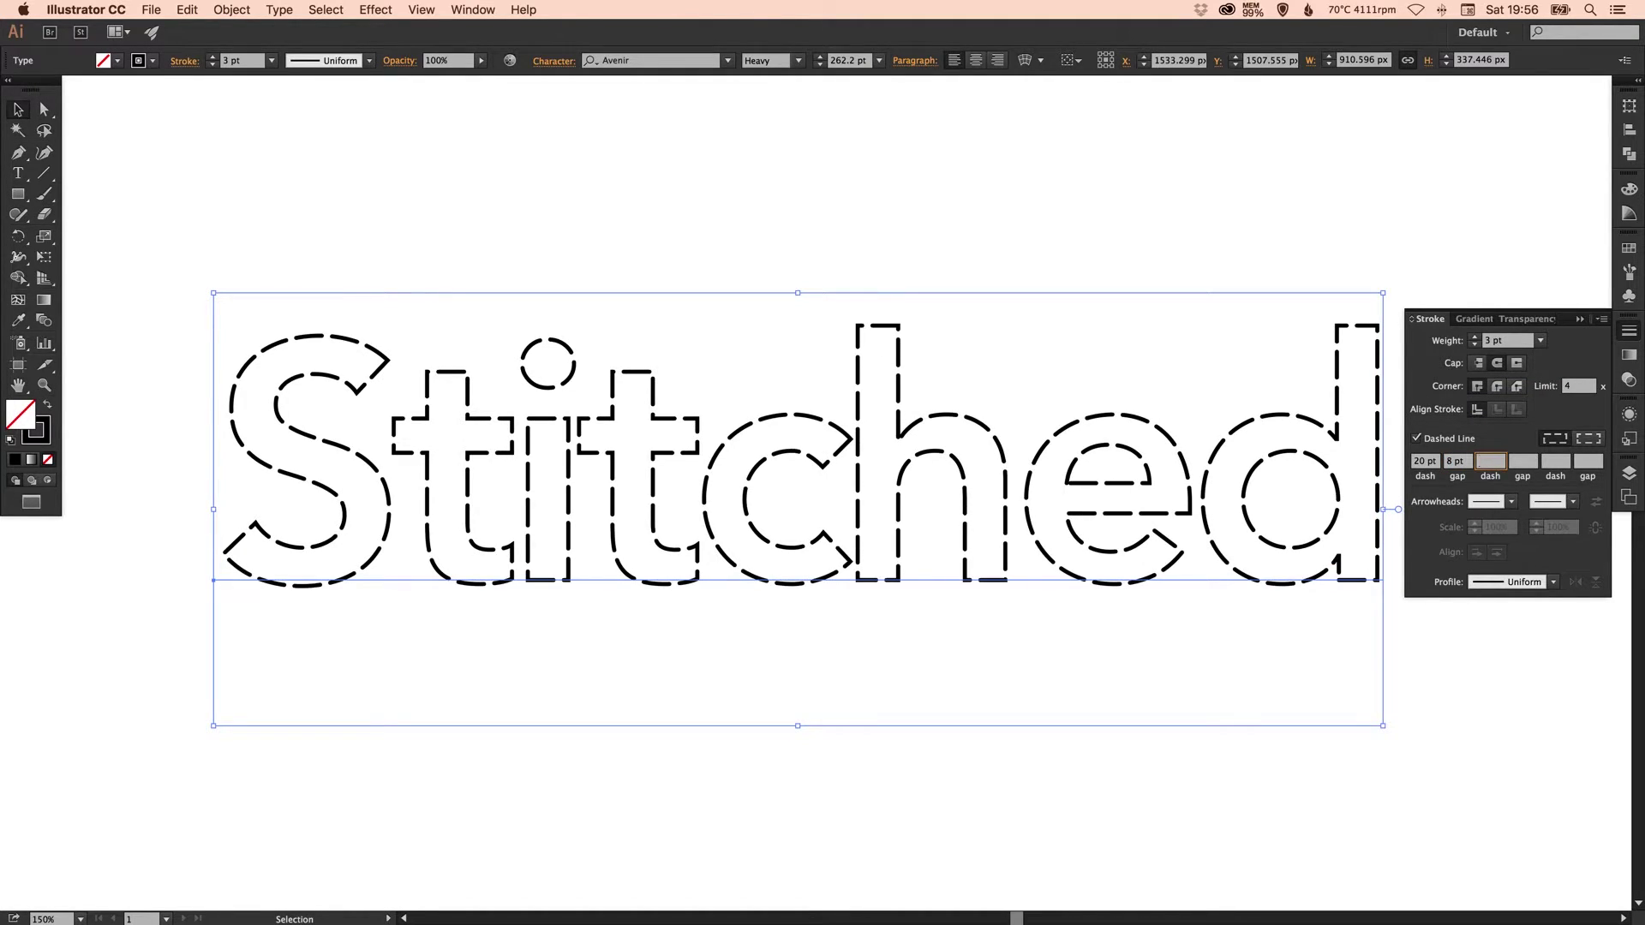
left_click(1461, 463)
type("12")
key("Tab")
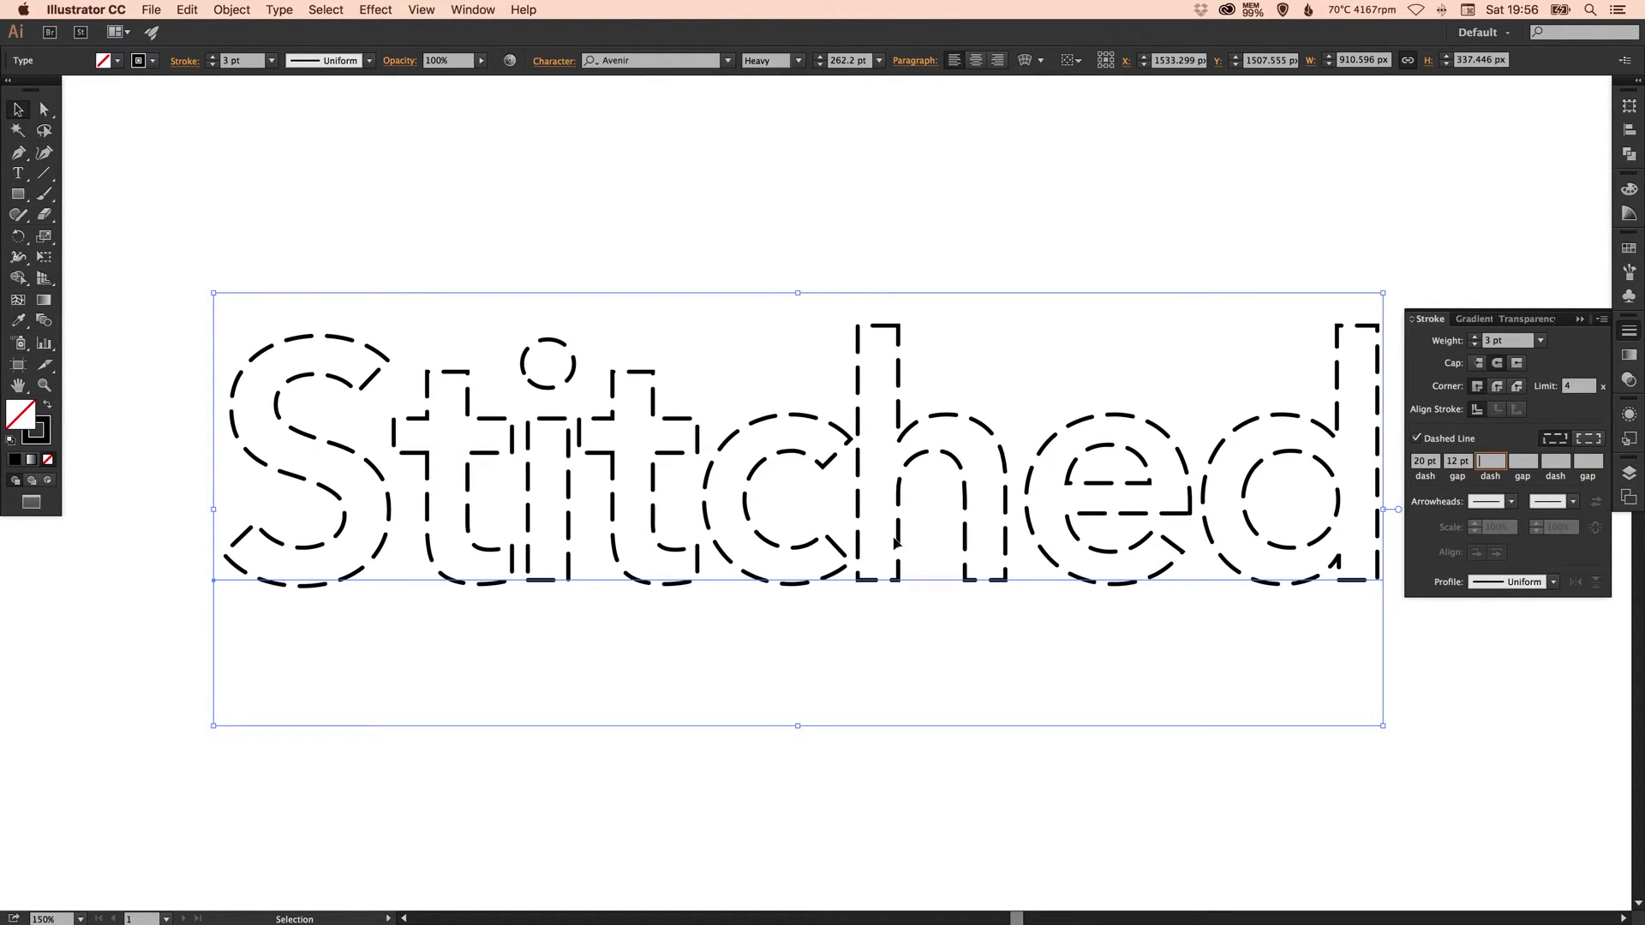
key("super+z")
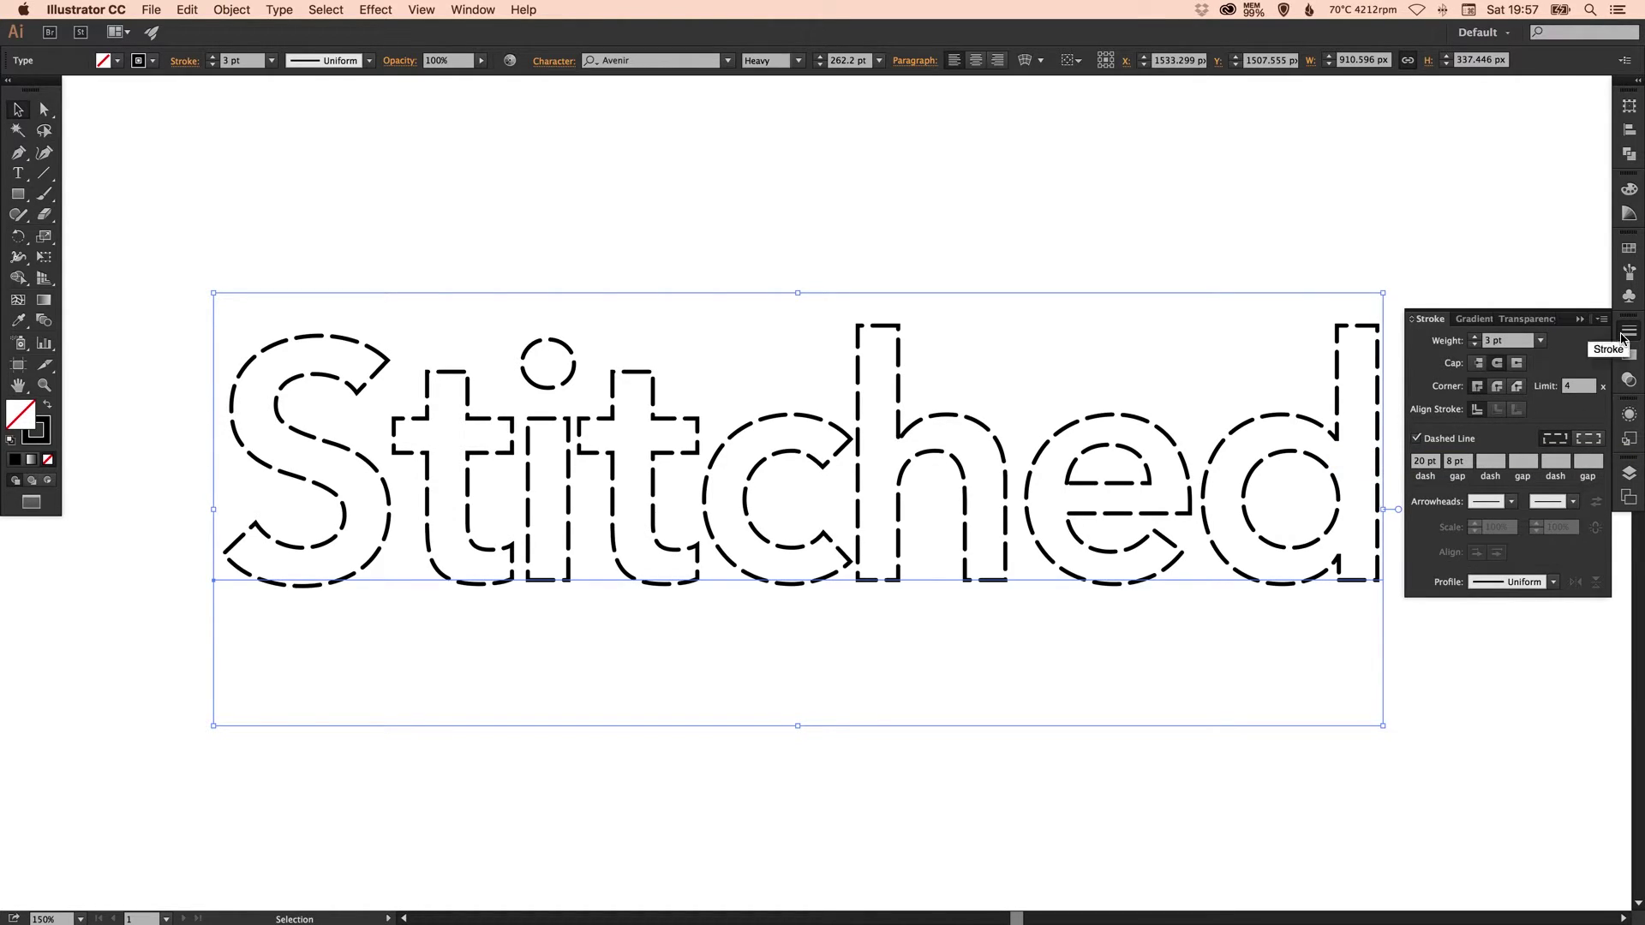
left_click(1474, 345)
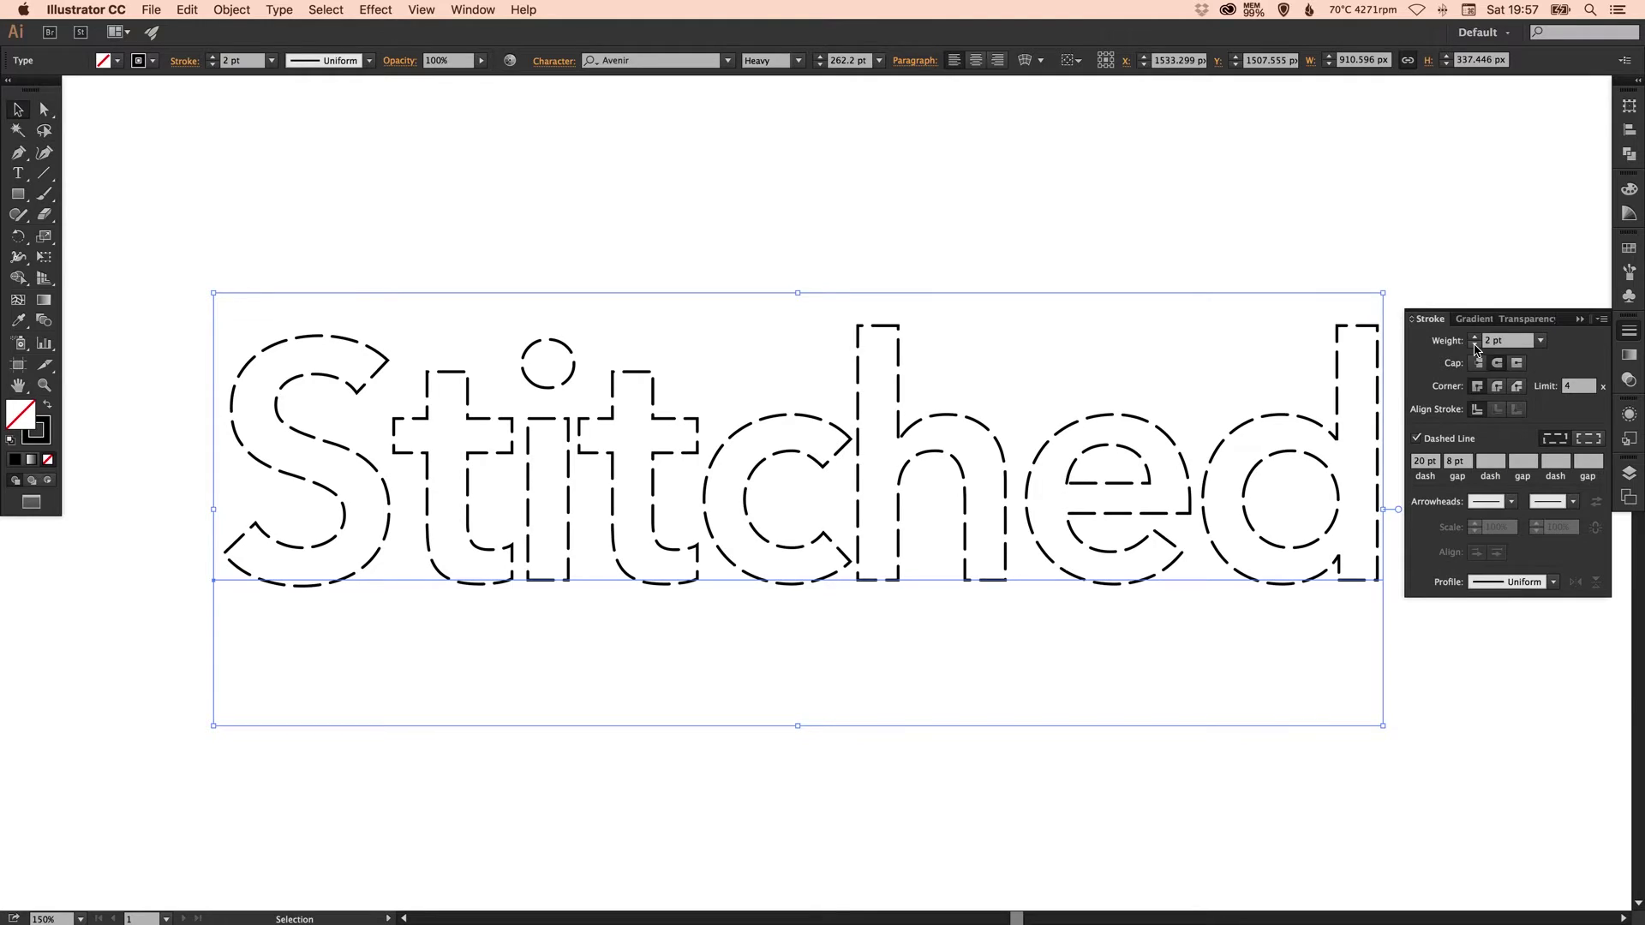
left_click(1630, 332)
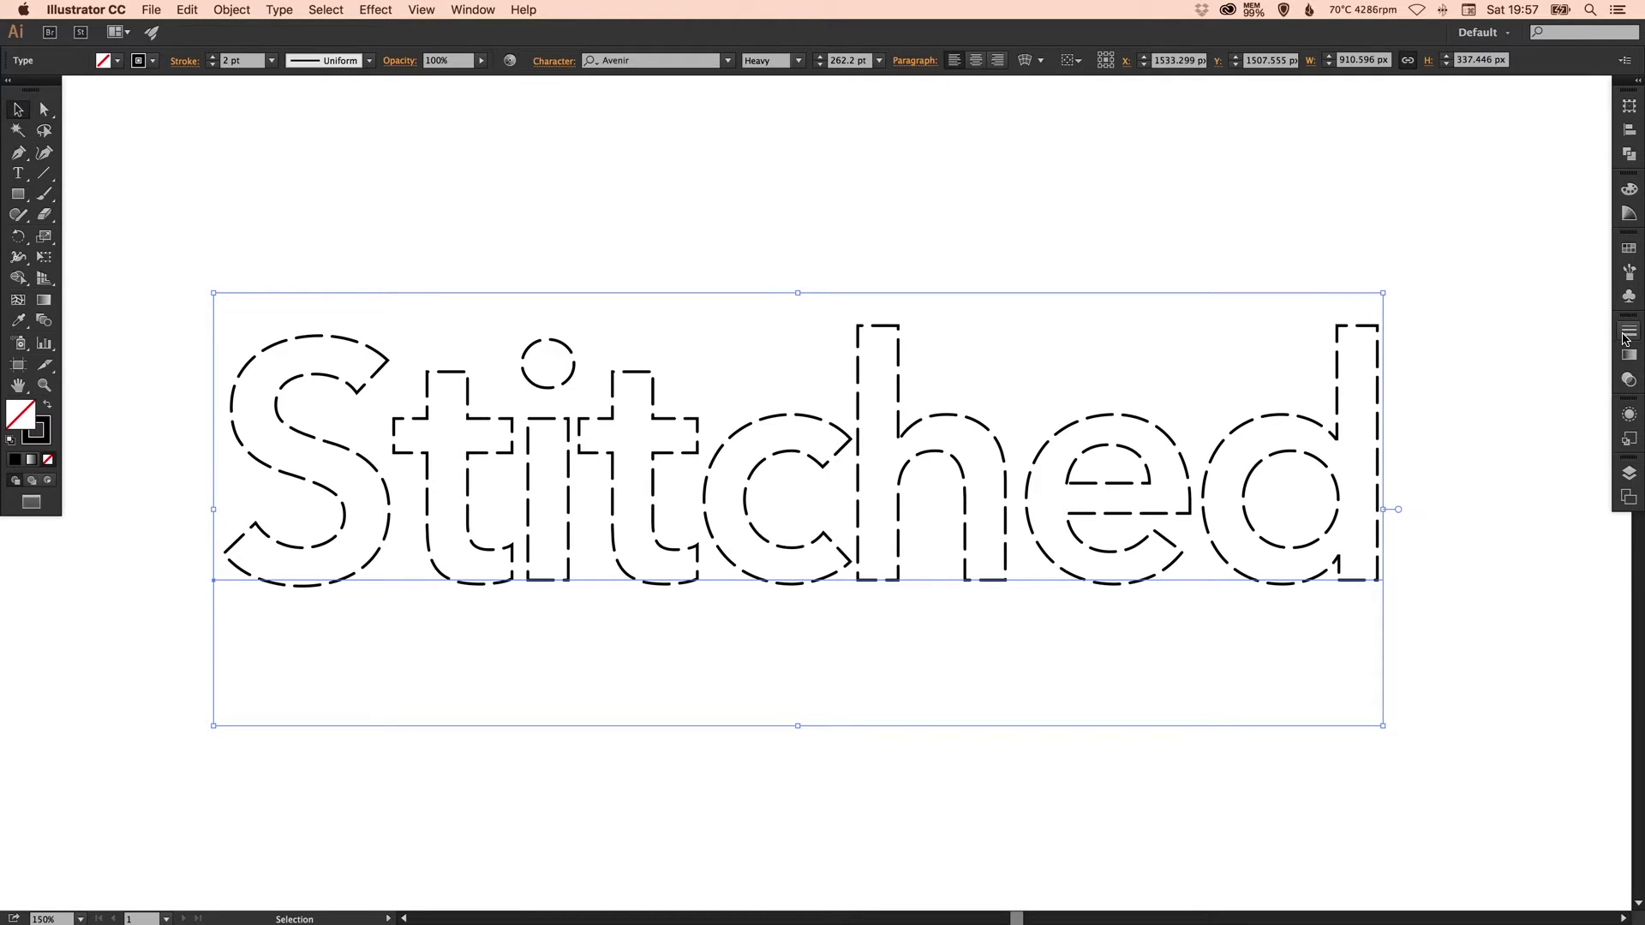
- Draw a 3000 × 3000 px rectangle through the Rectangle dialog and zoom out to view it
left_click(766, 168)
scroll(651, 258, "up", 1)
left_click(19, 195)
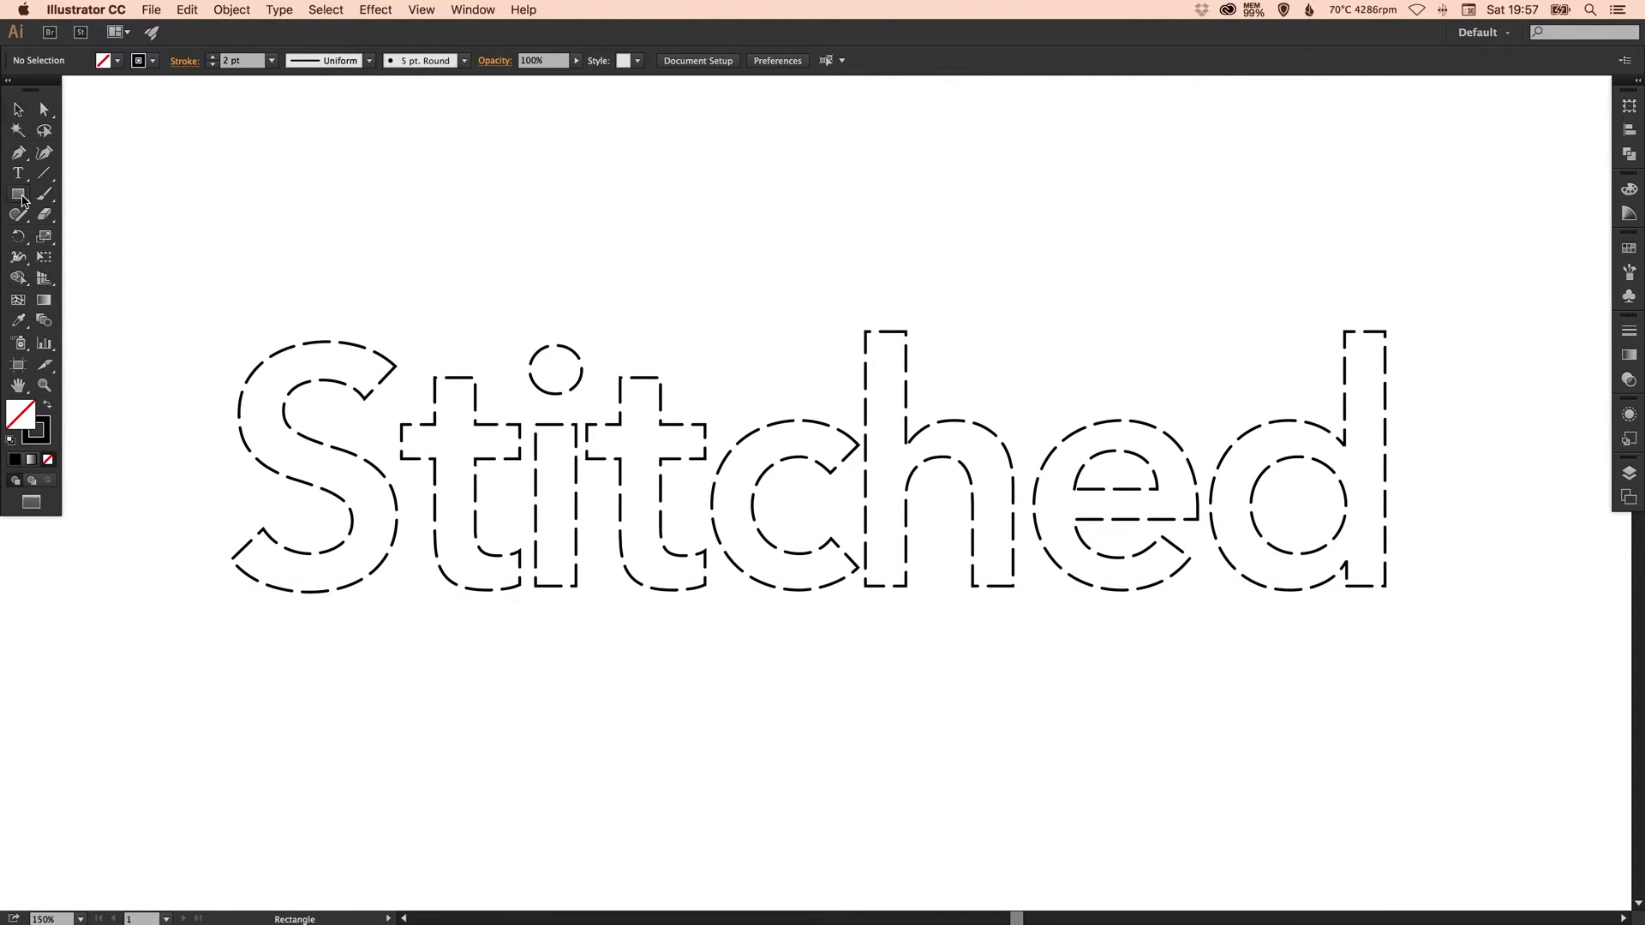
left_click(290, 112)
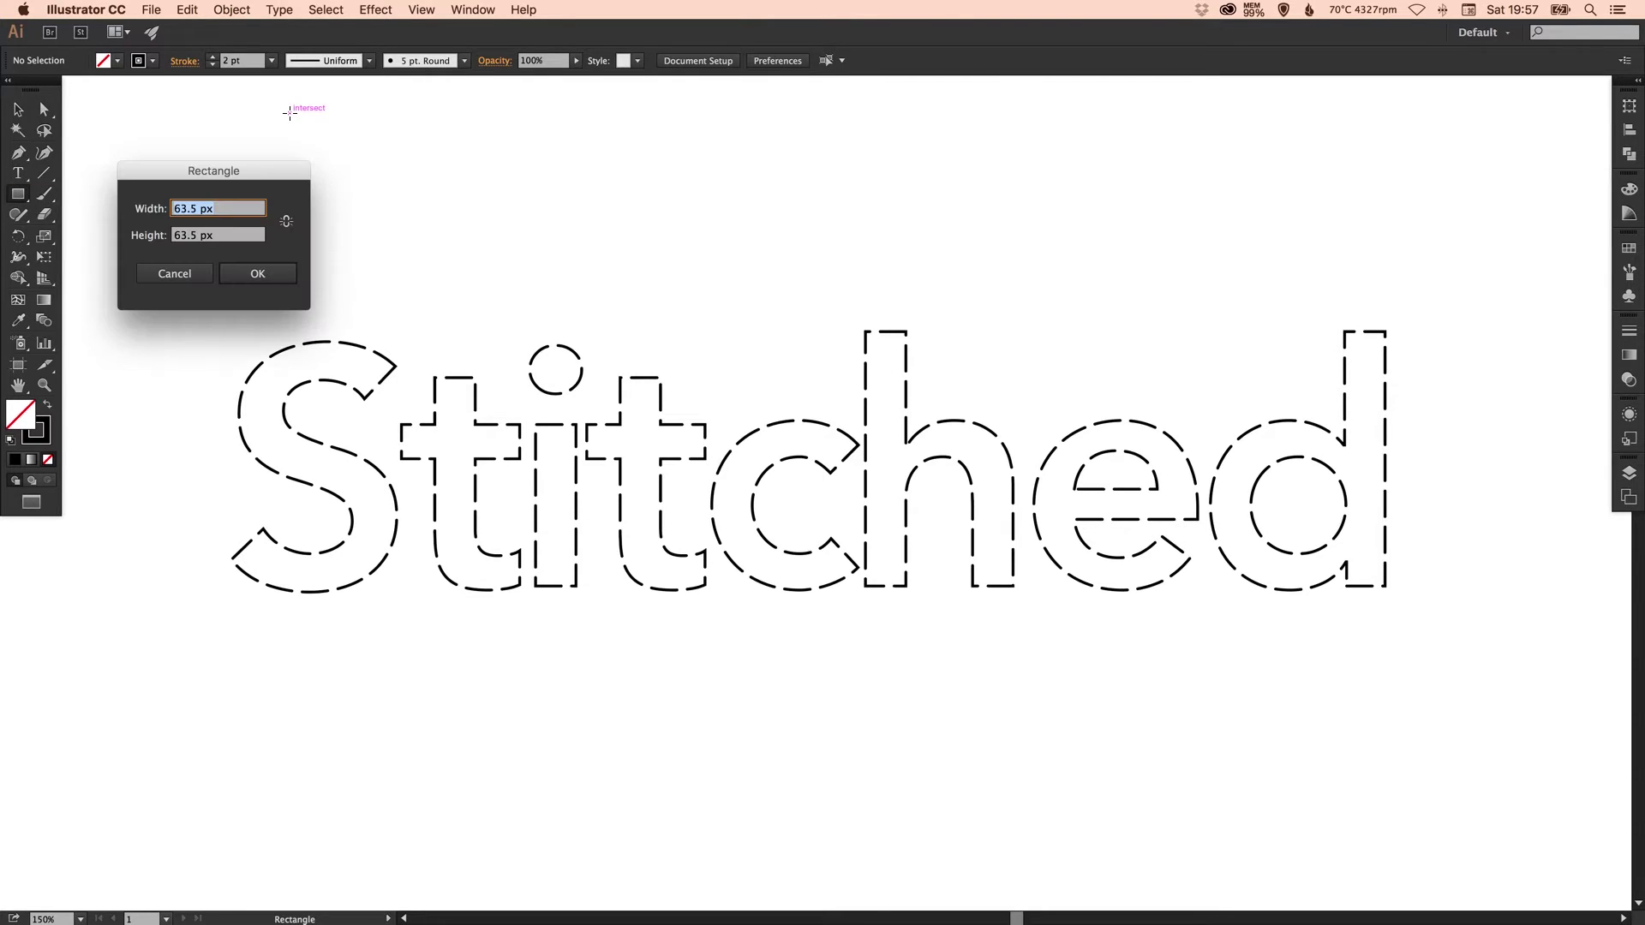
type("3000")
key("Tab")
type("3000")
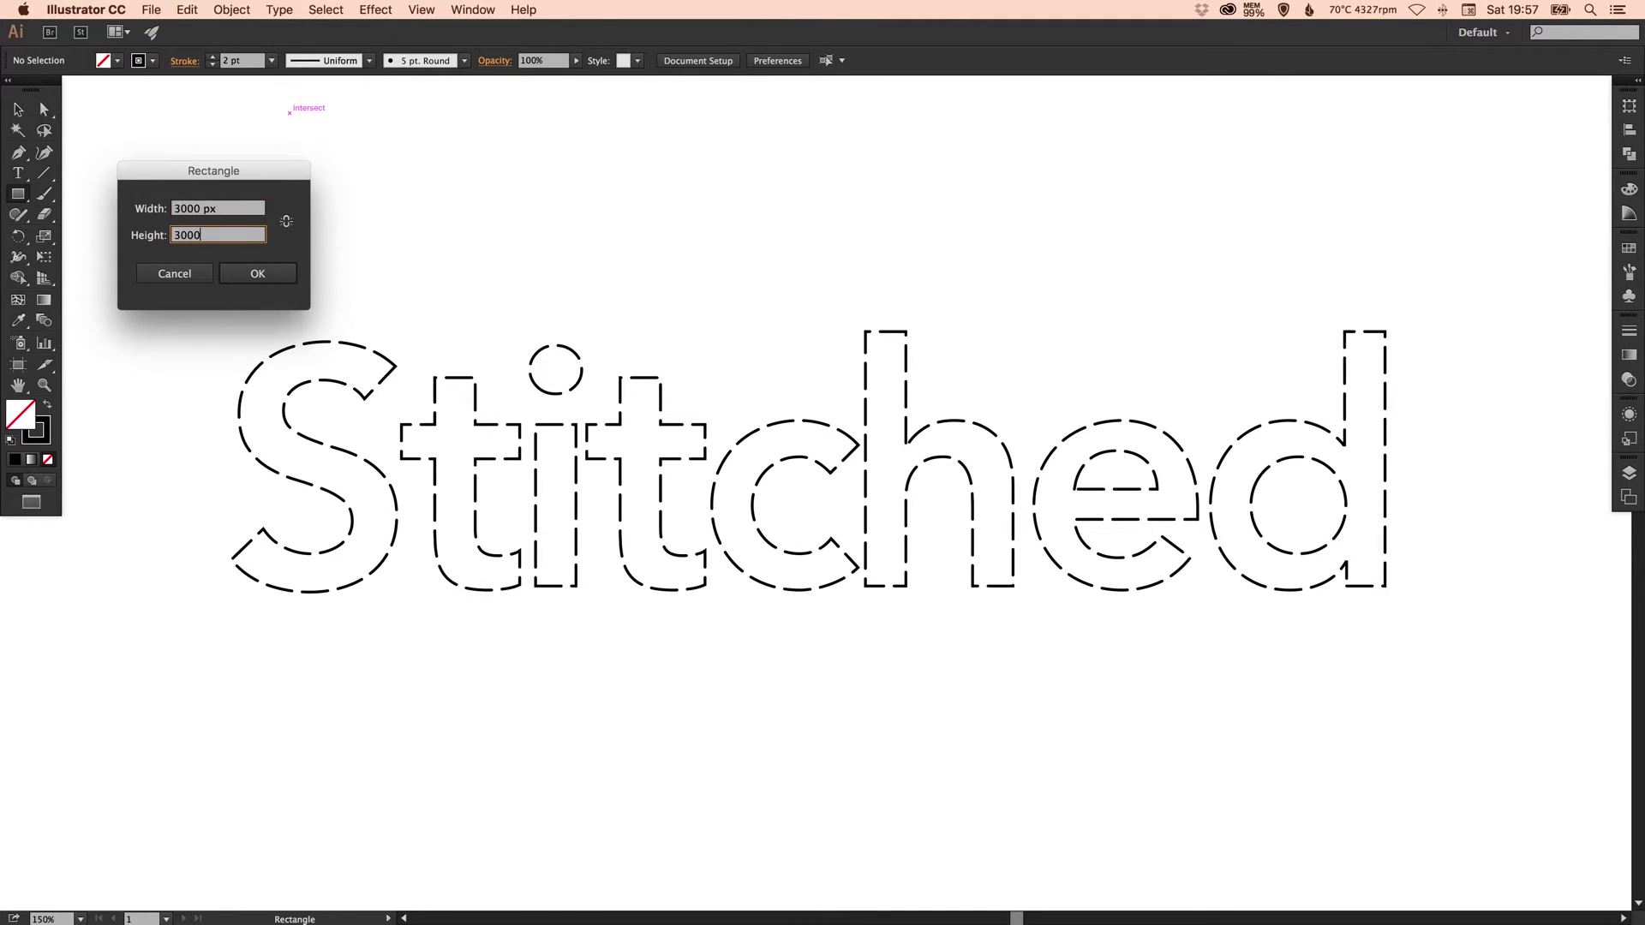
key("Return")
key("super+minus")
key("super+minus")
key("super+minus")
key("super+minus")
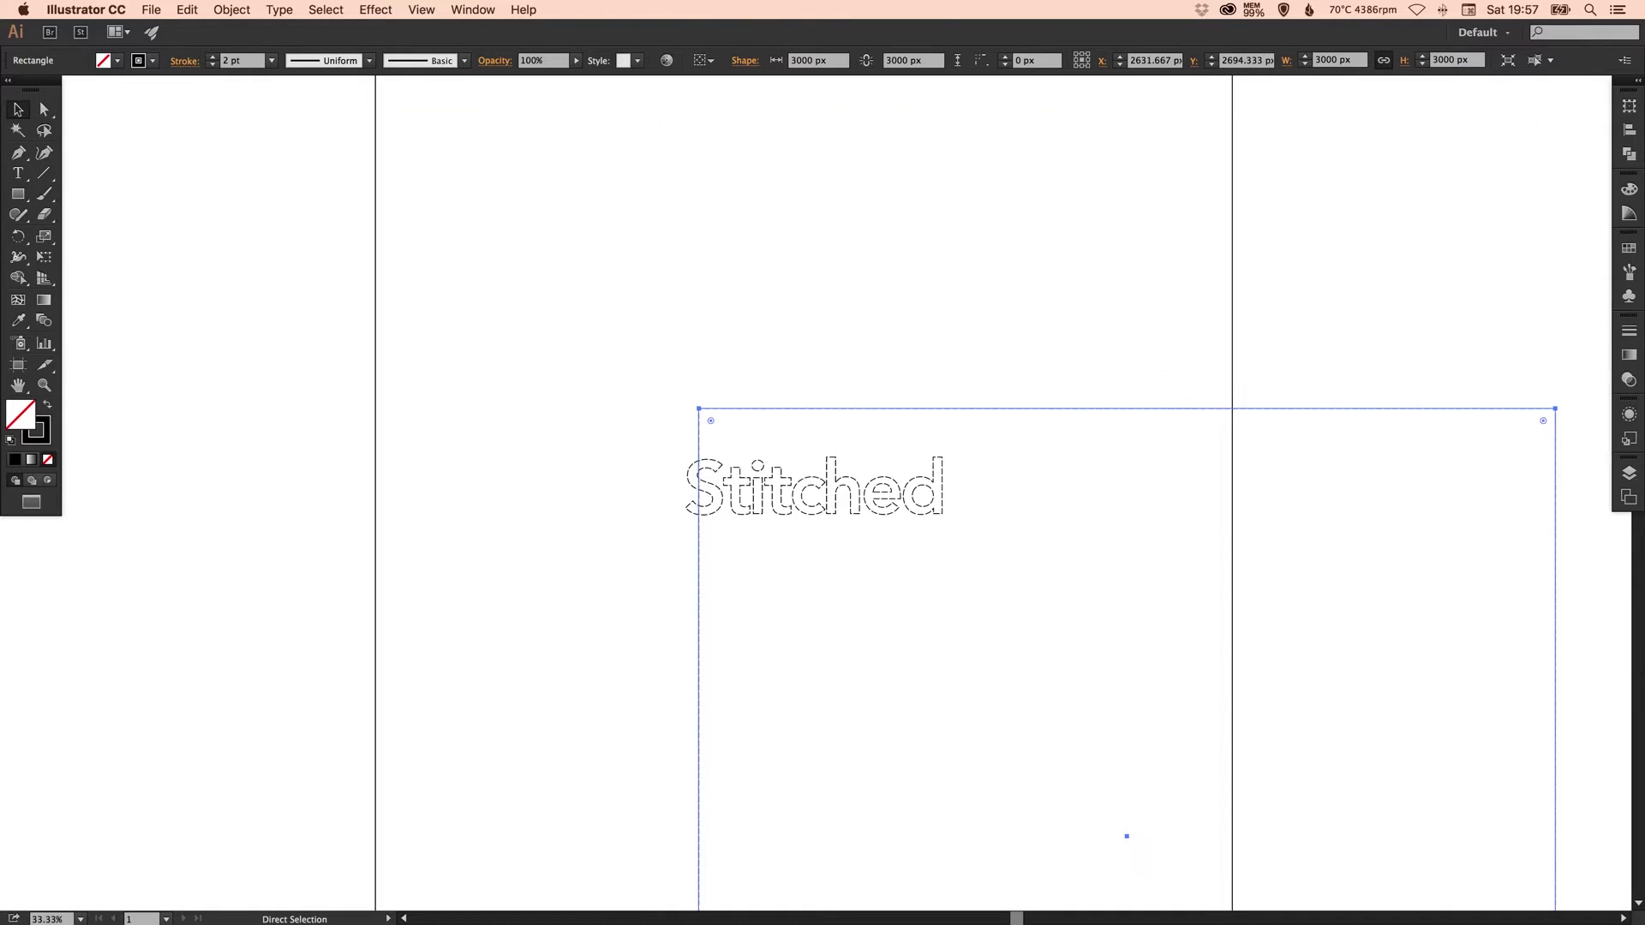
- Fill the square with the purple swatch, made Global and lightened to G 67
key("v")
left_click(48, 406)
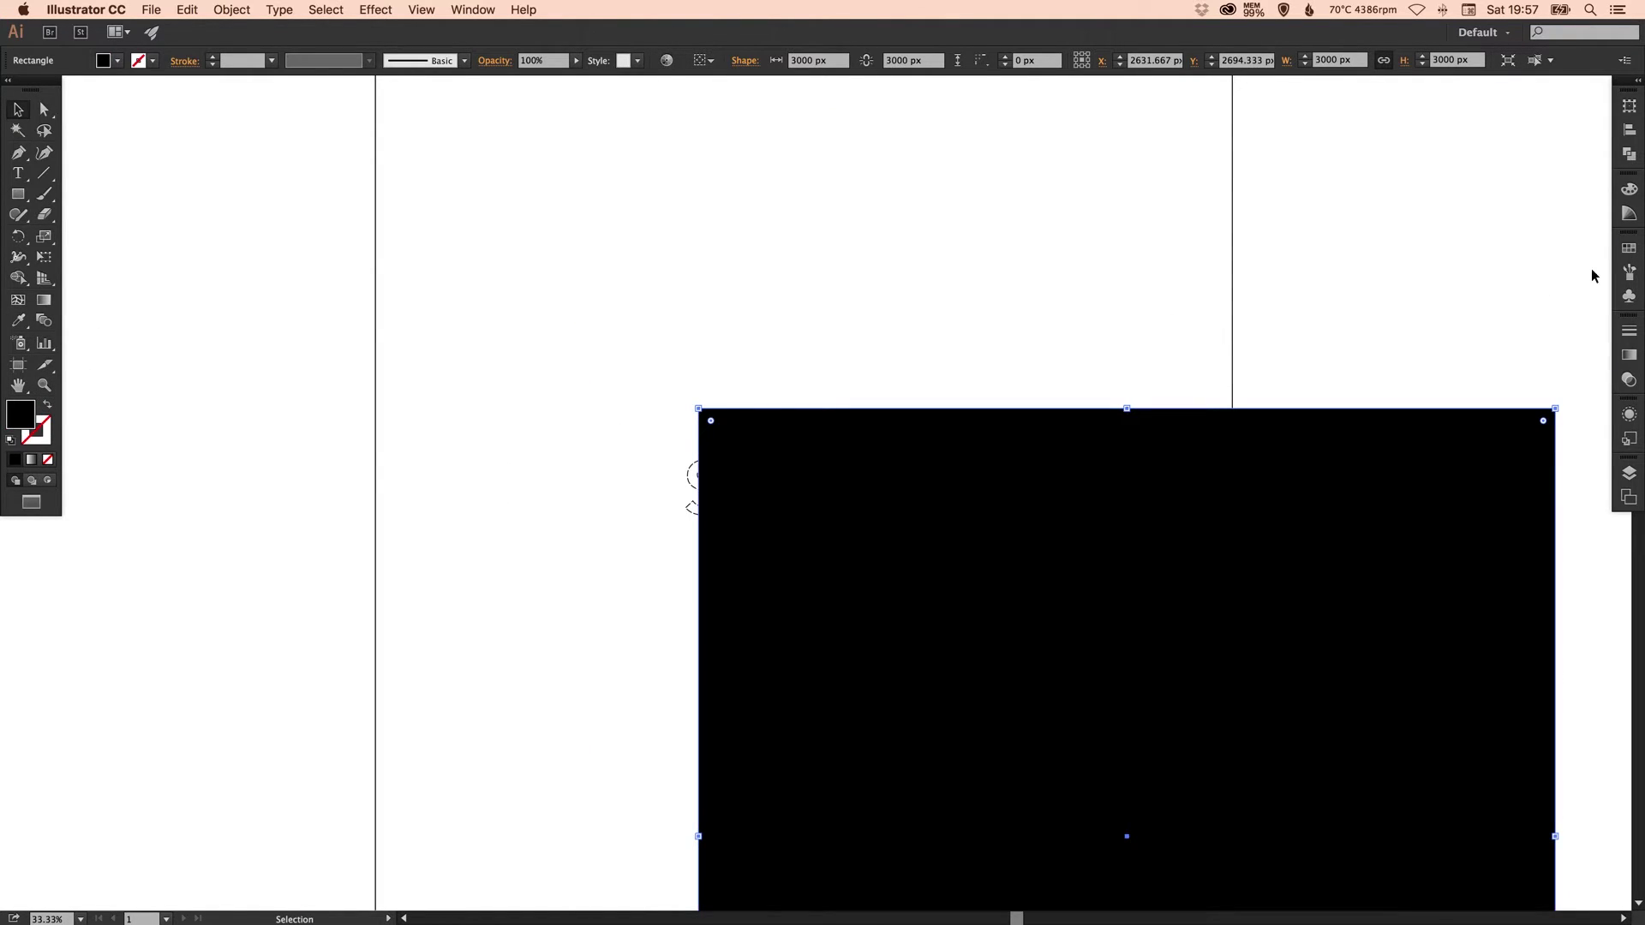
left_click(1629, 248)
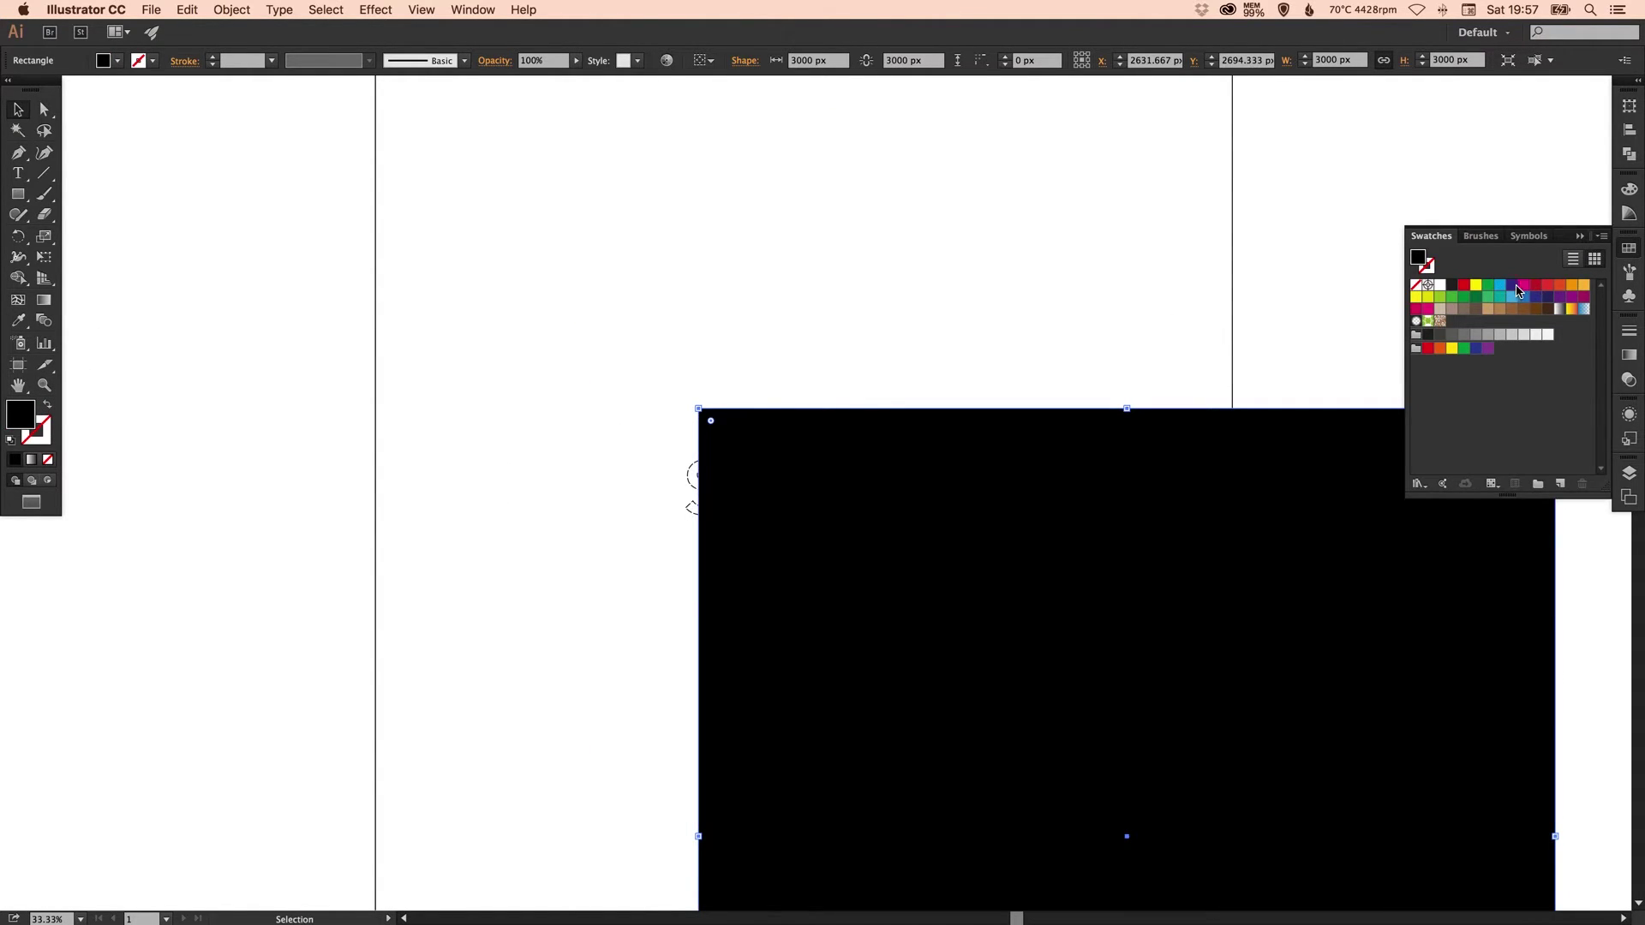
double_click(1560, 297)
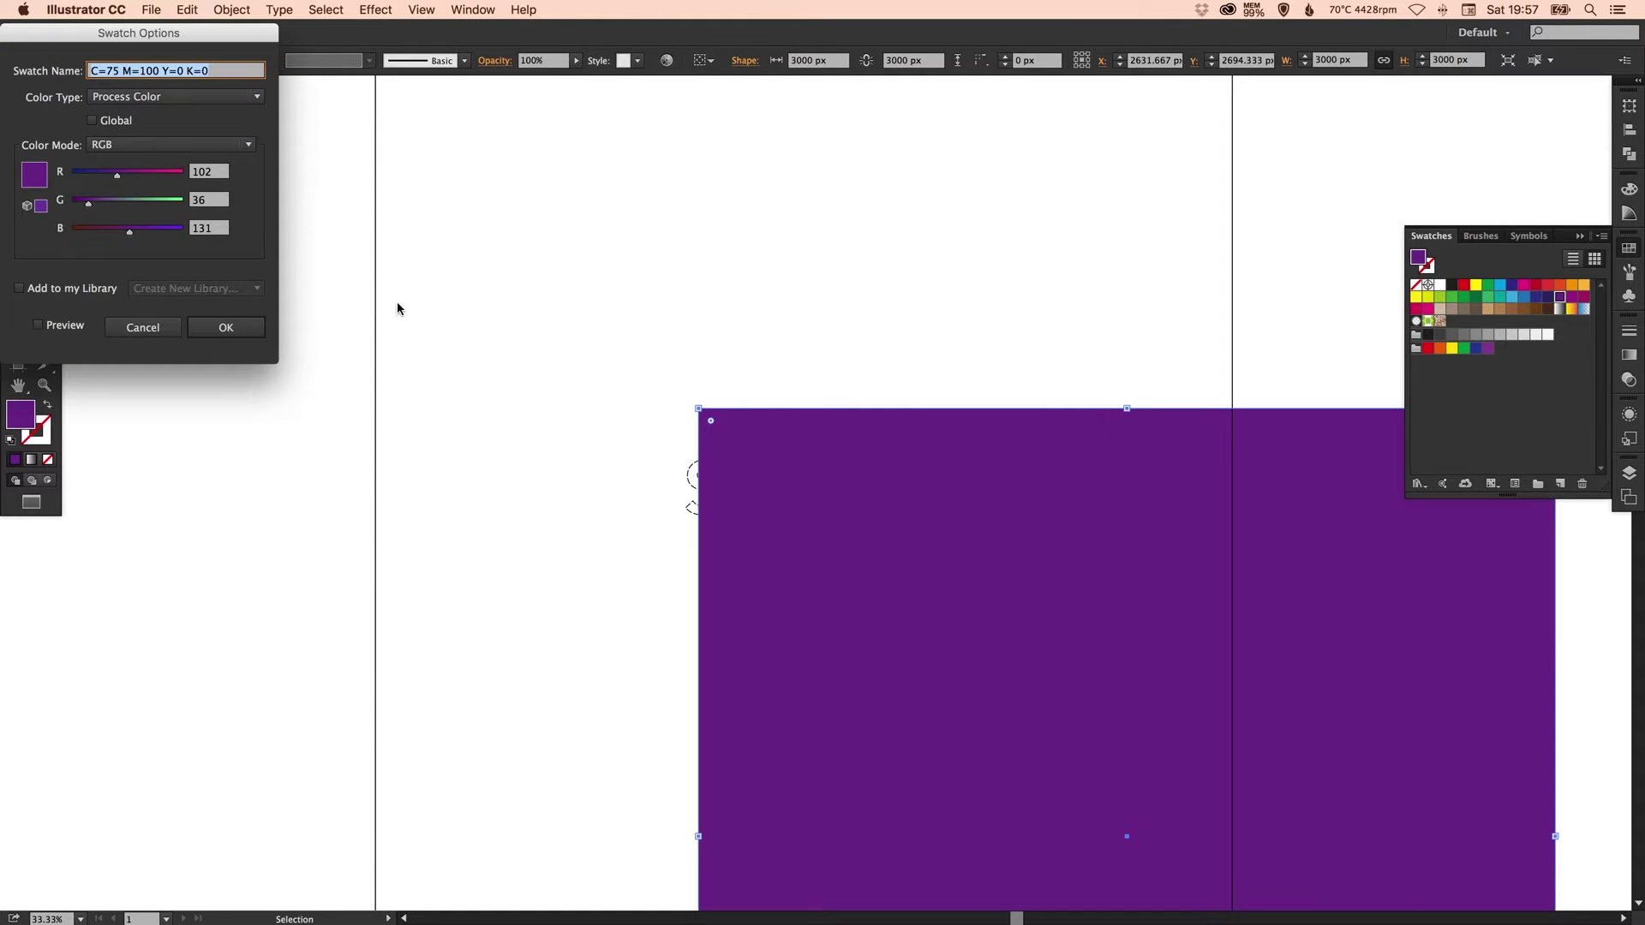
left_click(39, 327)
left_click(91, 120)
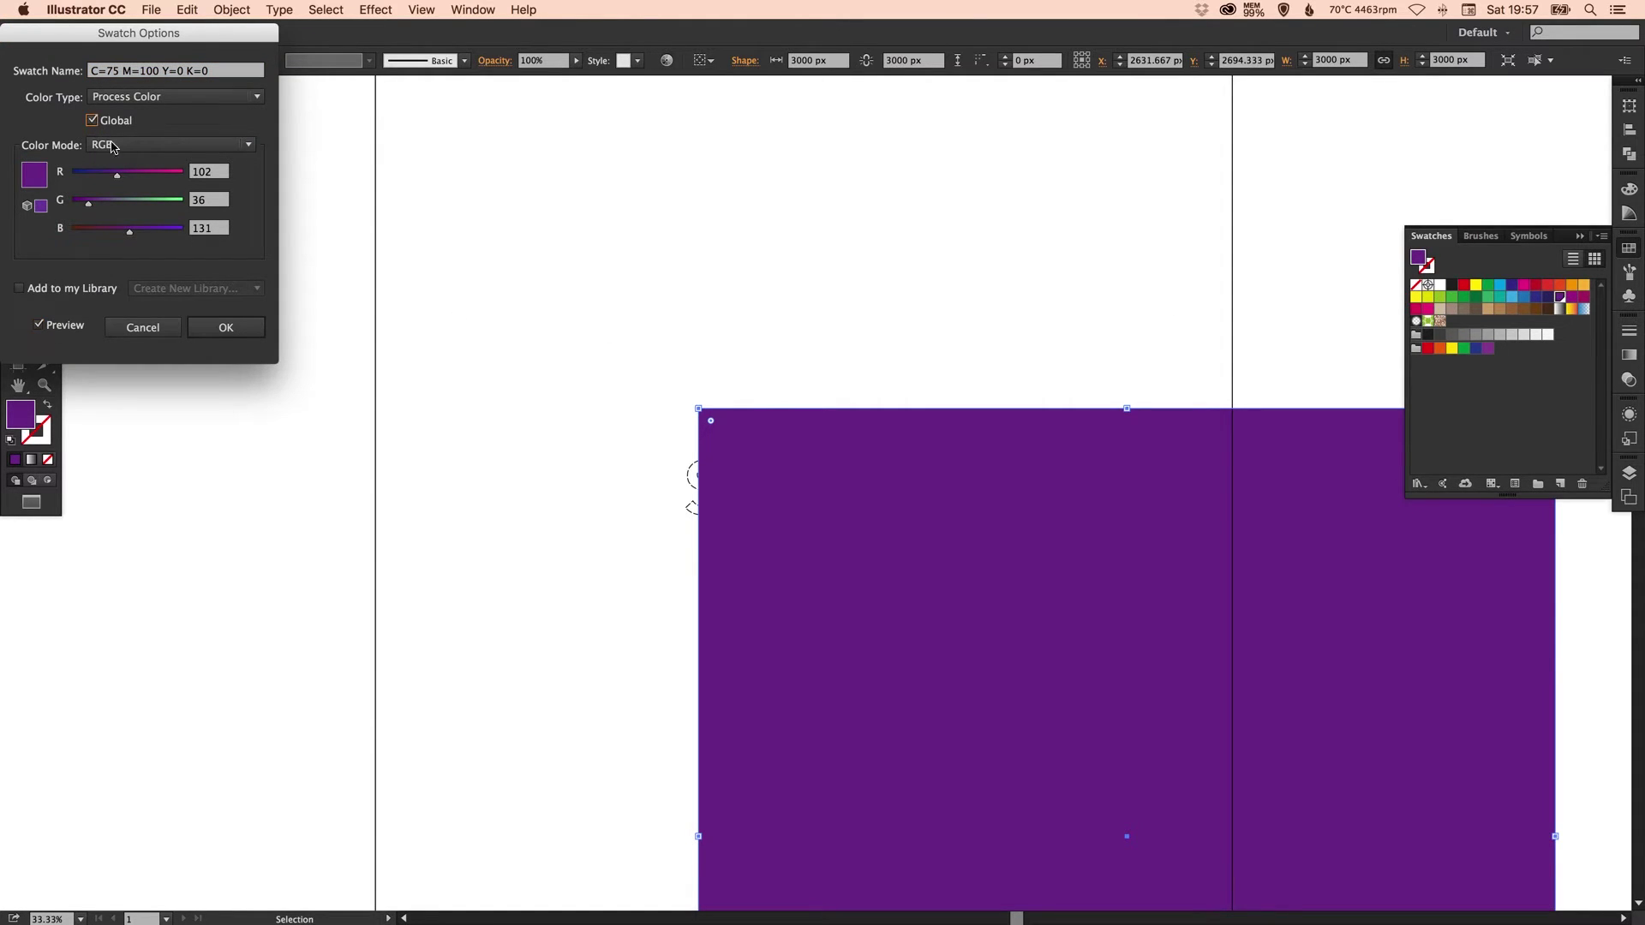
left_click(101, 206)
left_click(206, 324)
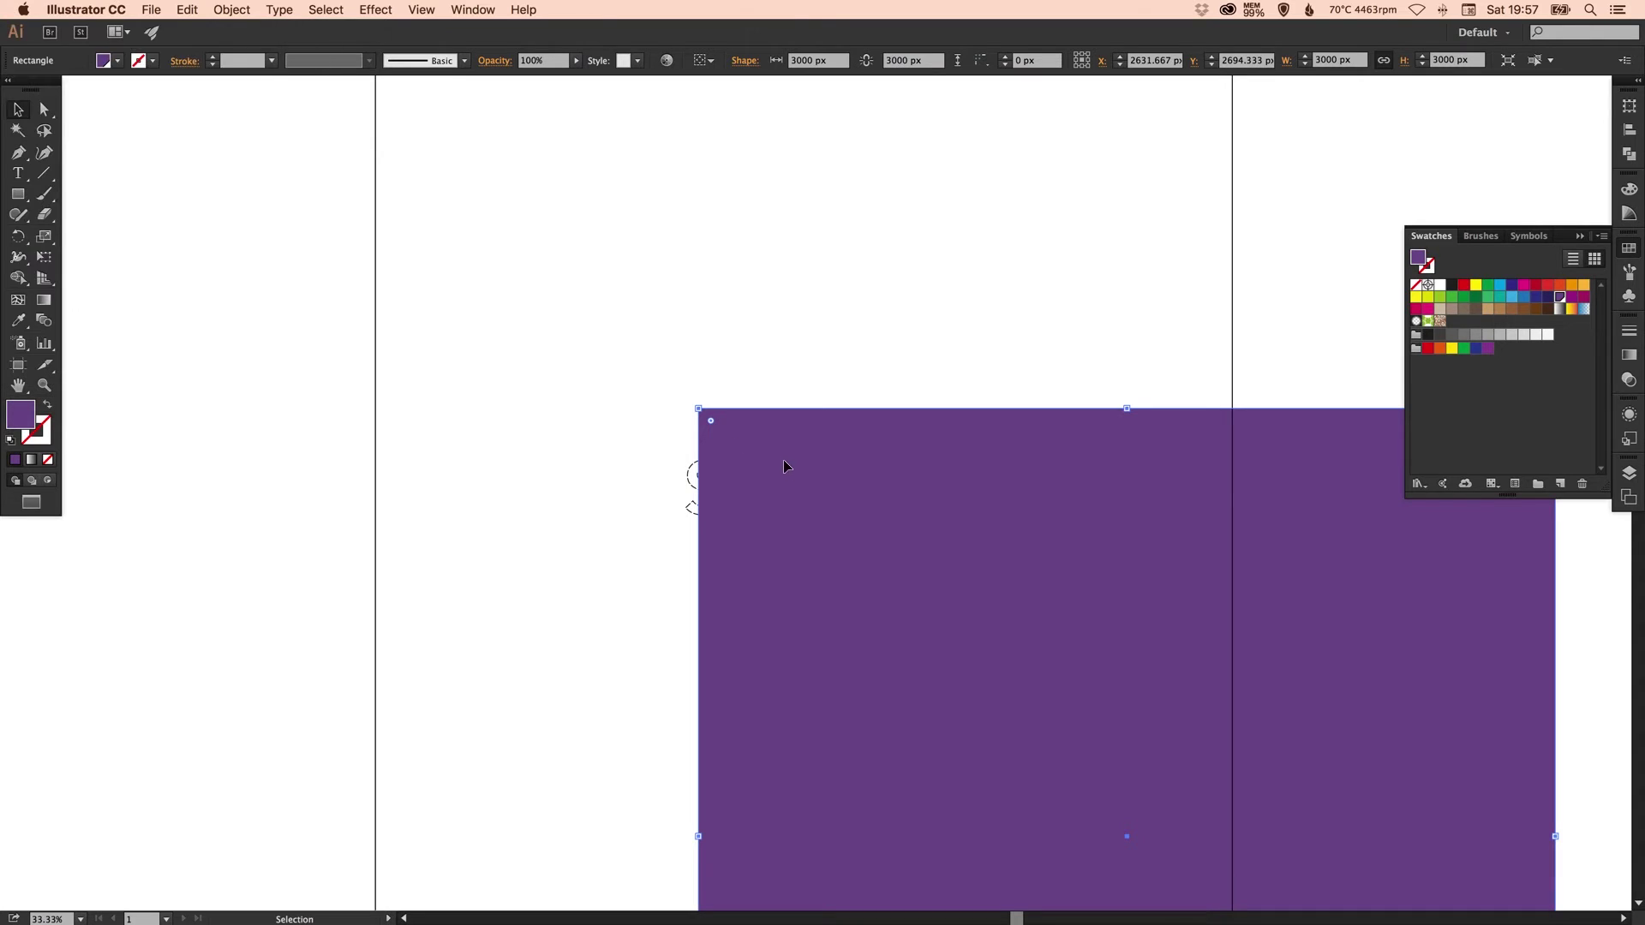
- Centre the purple square horizontally and vertically on the artboard
left_click_drag(782, 463, 573, 244)
left_click(702, 60)
left_click(716, 109)
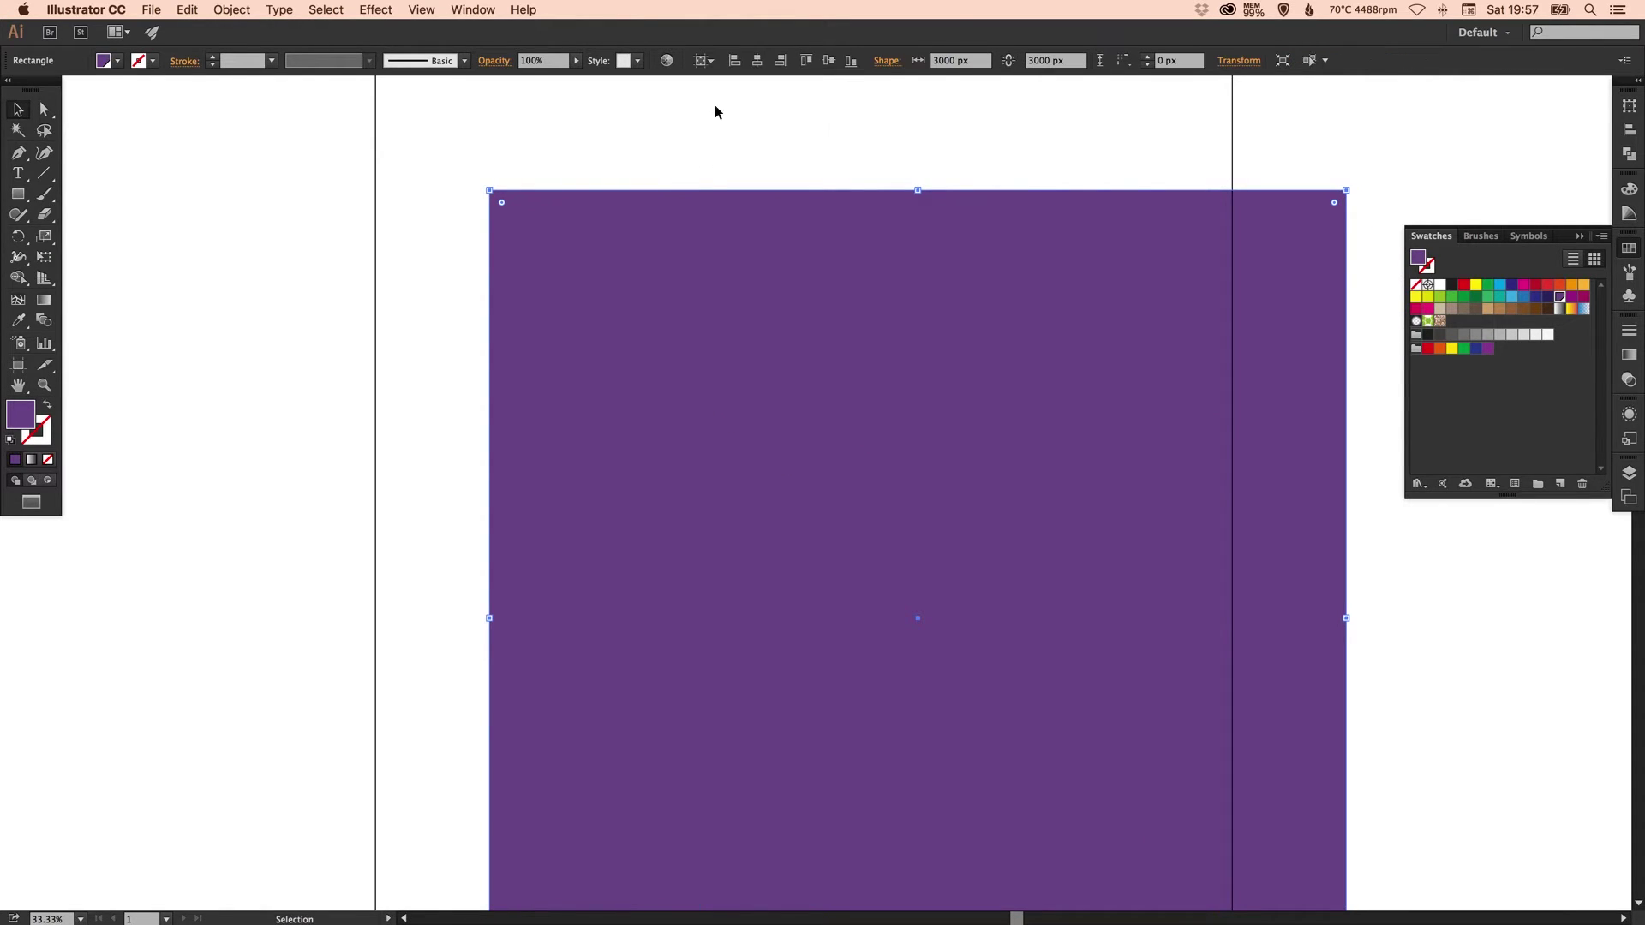
left_click(757, 60)
left_click(827, 60)
left_click(703, 60)
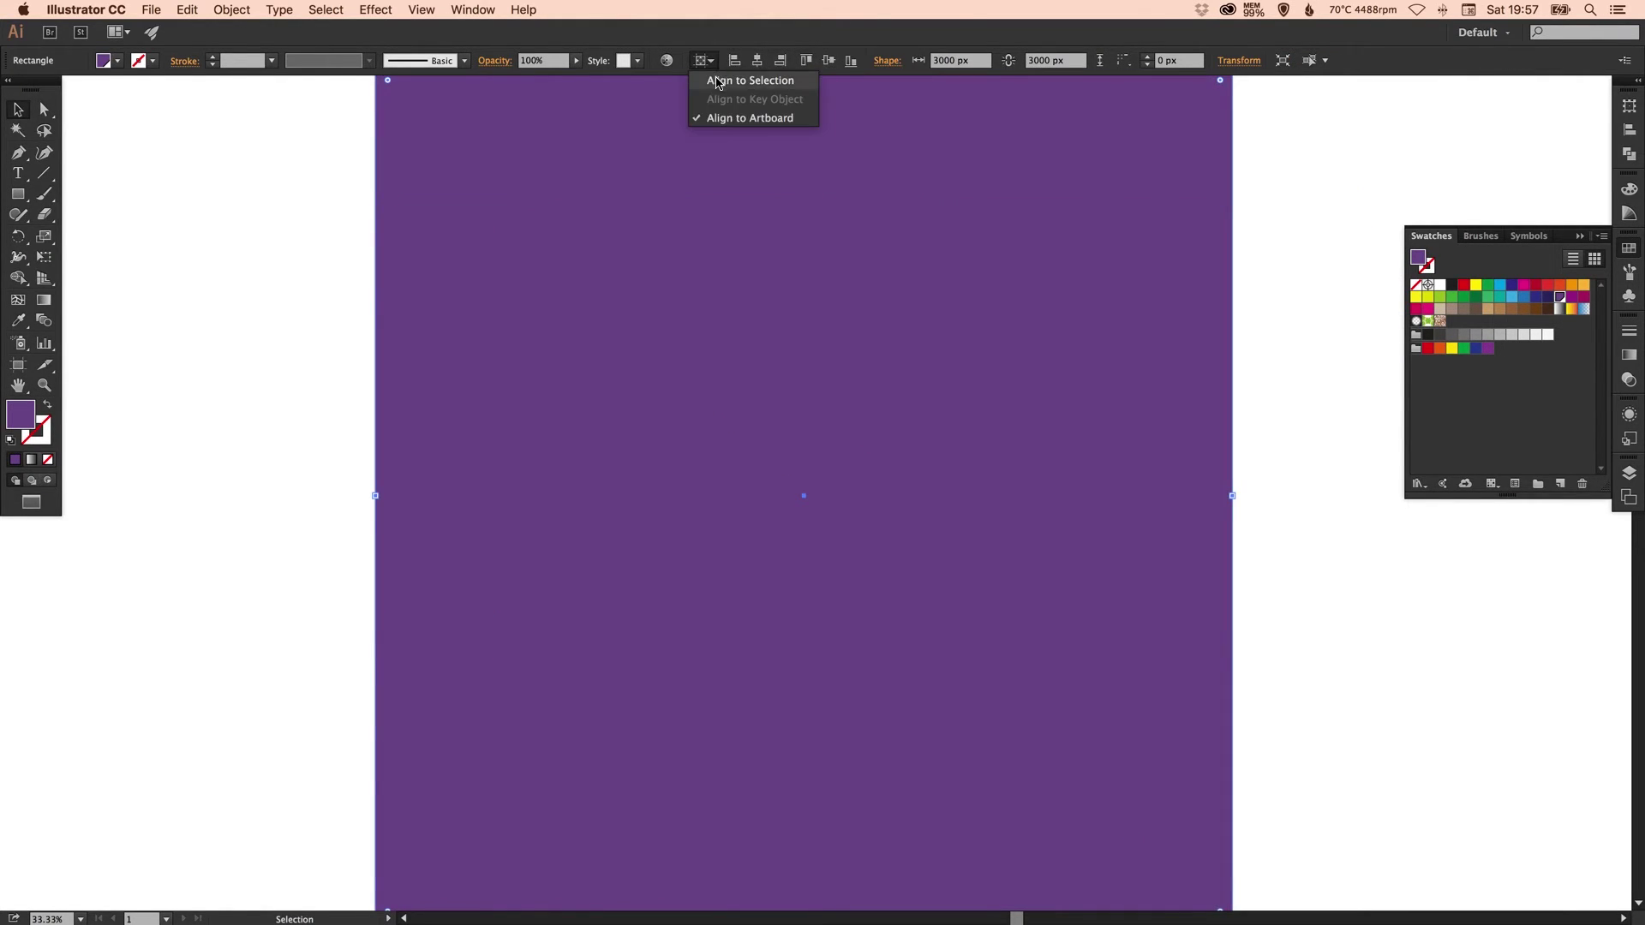
left_click(720, 81)
- Send the purple square behind Stitched and lock it
key("super+shift+bracketleft")
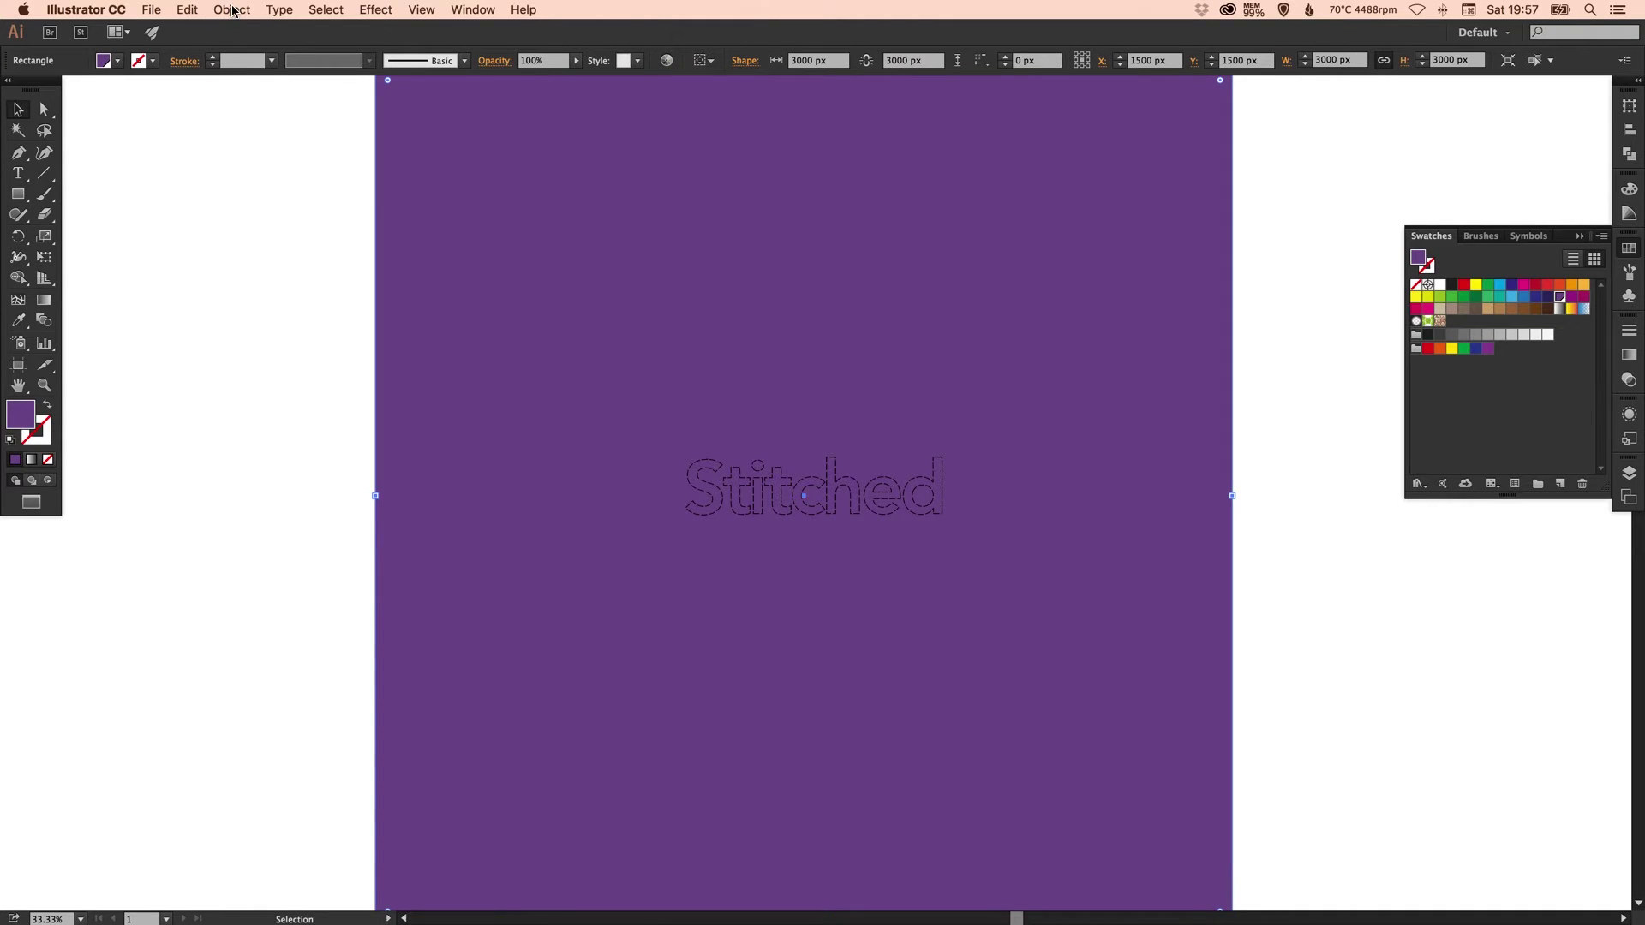
left_click(232, 10)
mouse_move(285, 111)
left_click(439, 106)
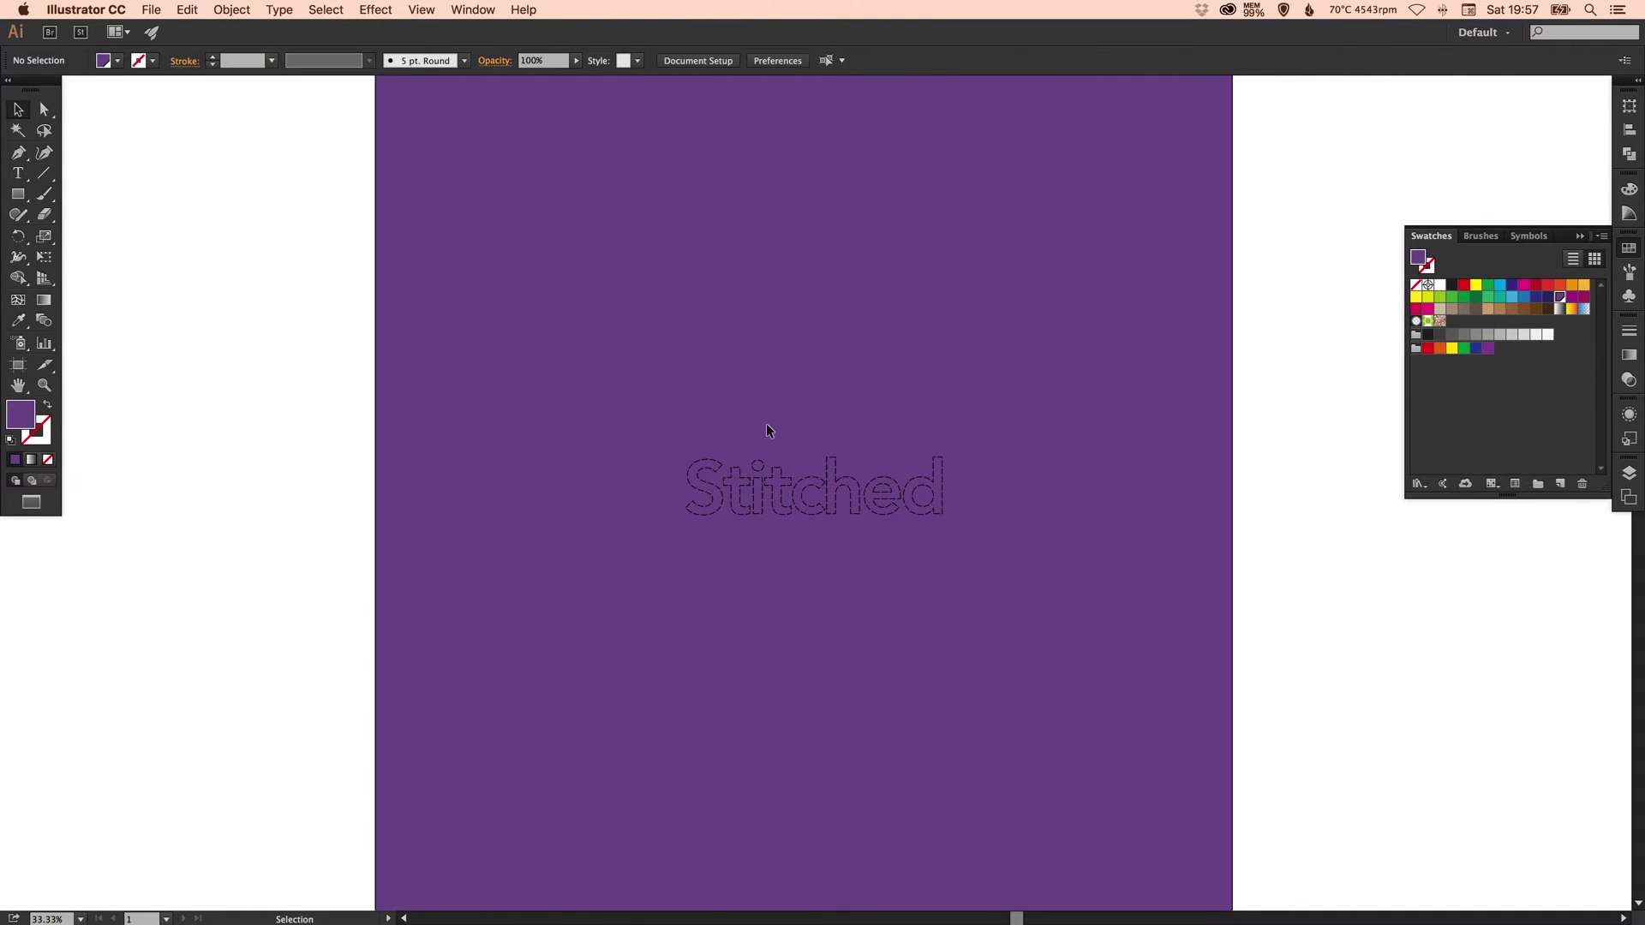
- Zoom in on the word Stitched and select the text
key("z")
left_click_drag(629, 414, 1078, 583)
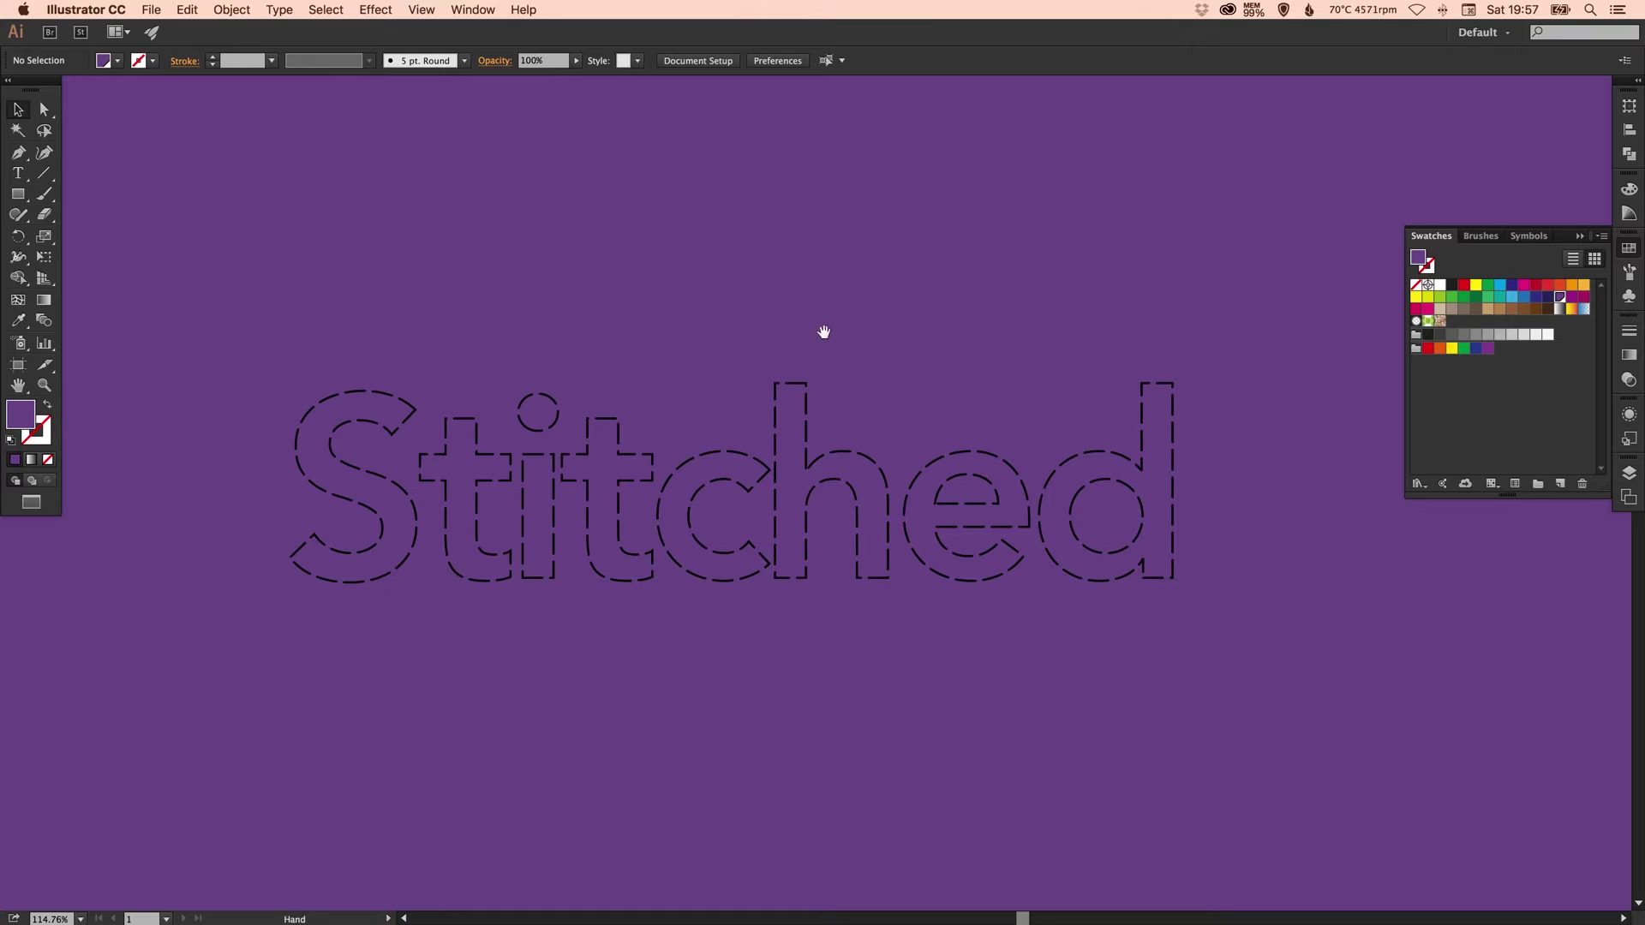
left_click_drag(822, 334, 848, 323)
key("v")
left_click(599, 352)
- Colour the Stitched stroke with CMYK Magenta edited to R 193, G 108, B 168
left_click(35, 429)
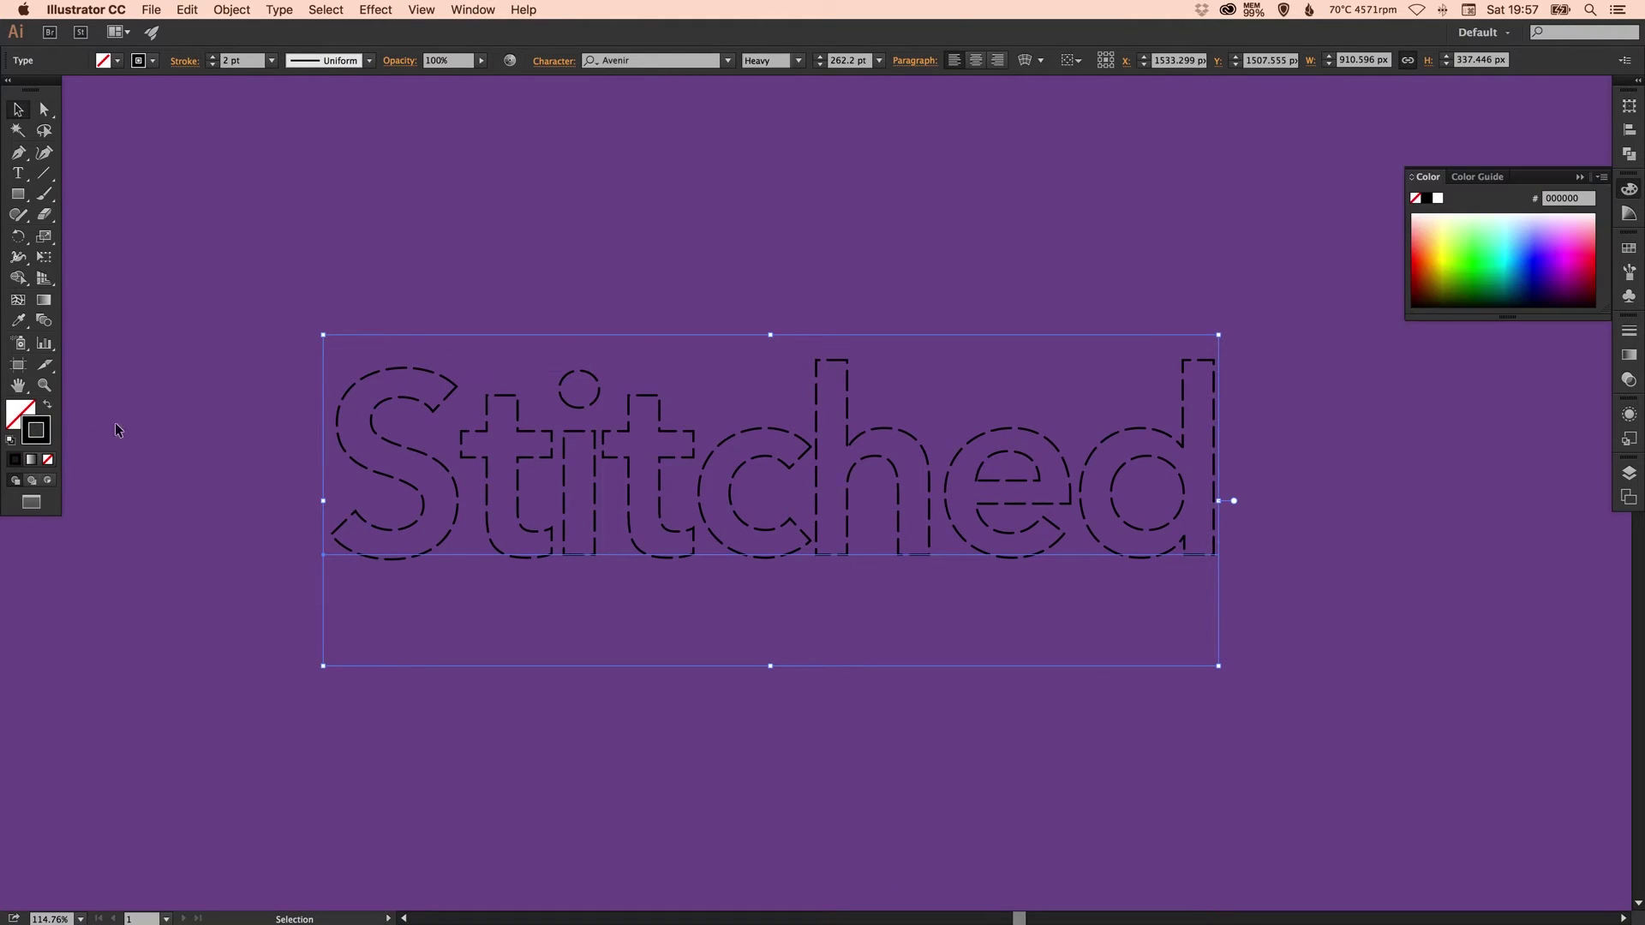
left_click(1629, 249)
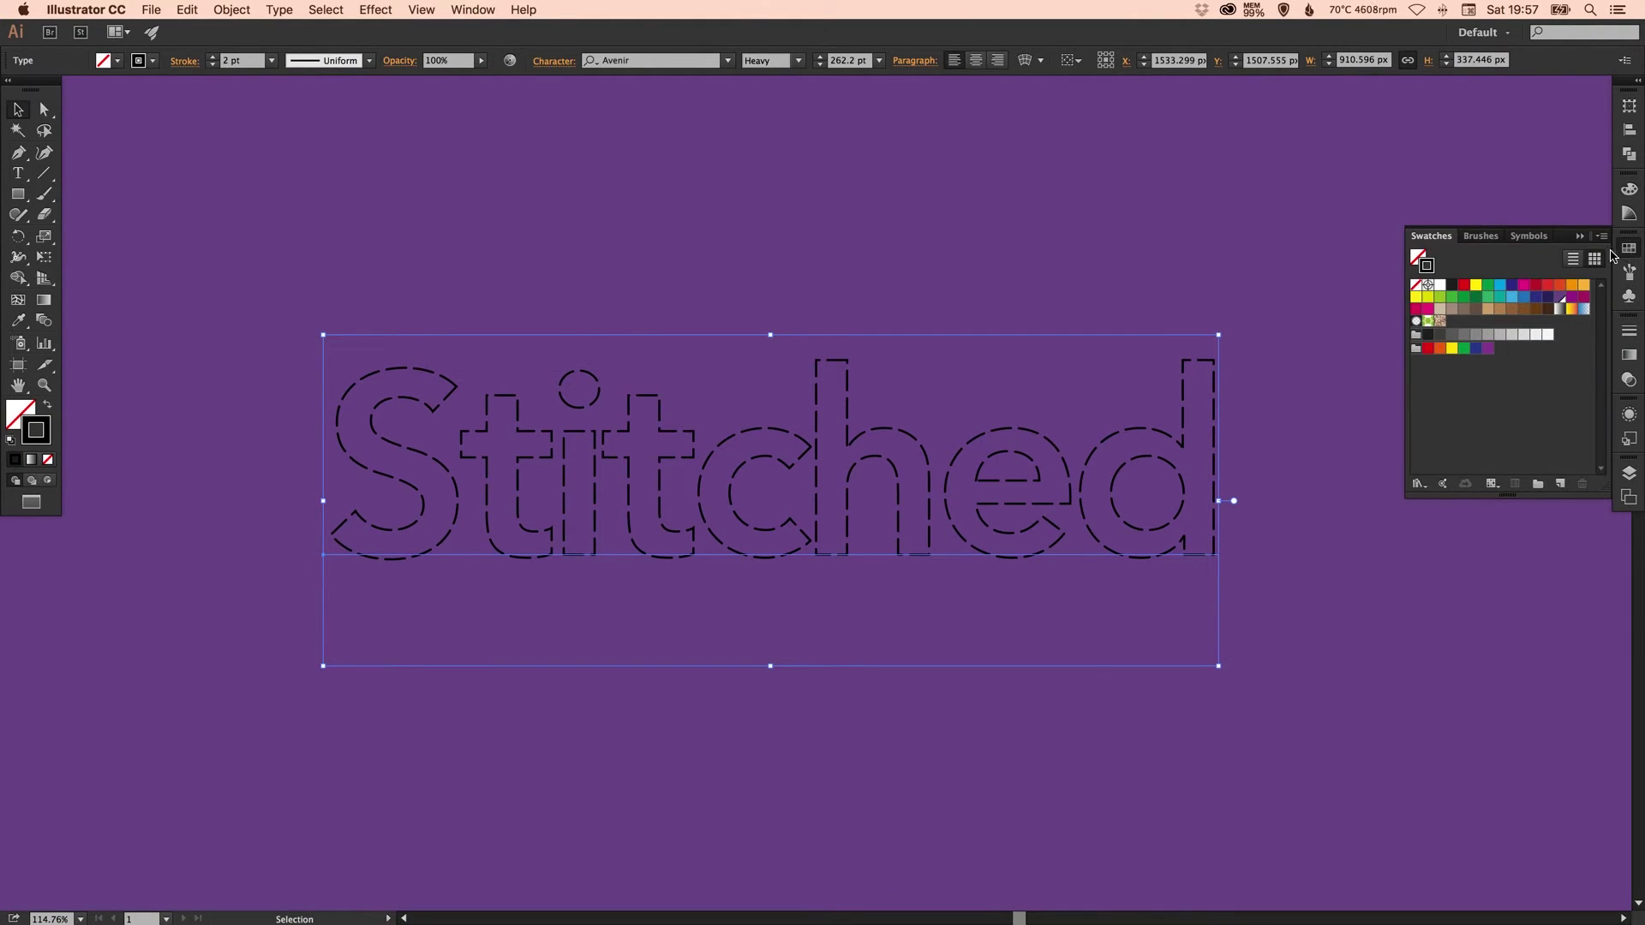
double_click(1526, 286)
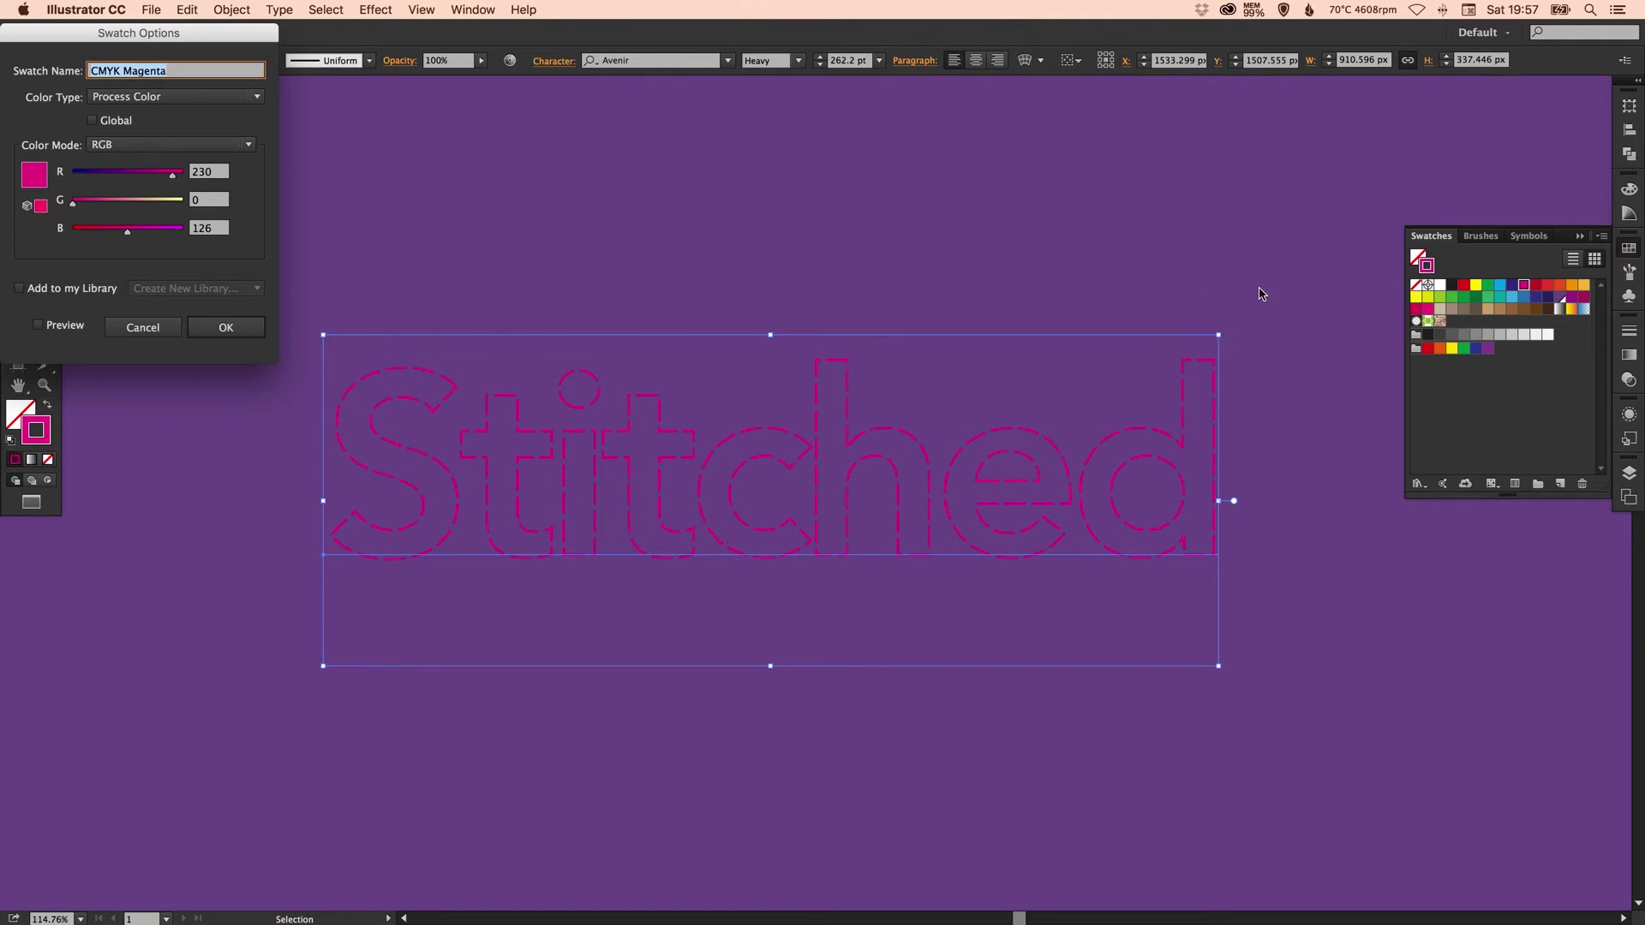
left_click_drag(118, 203, 101, 203)
left_click(144, 228)
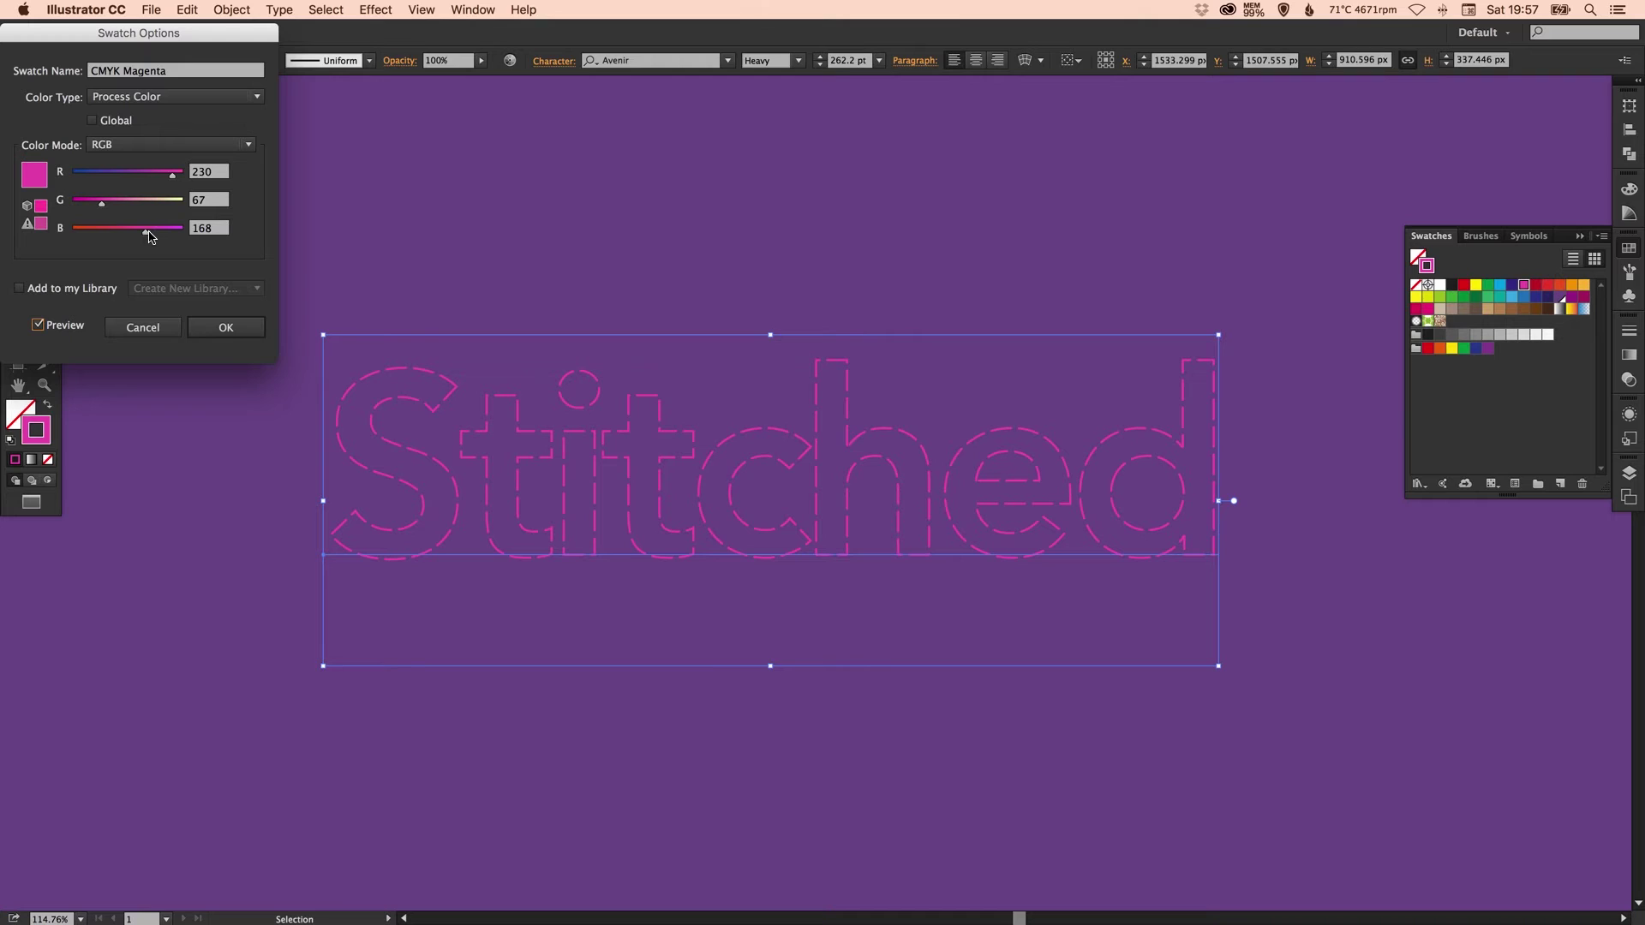
left_click(158, 172)
left_click_drag(136, 204, 117, 206)
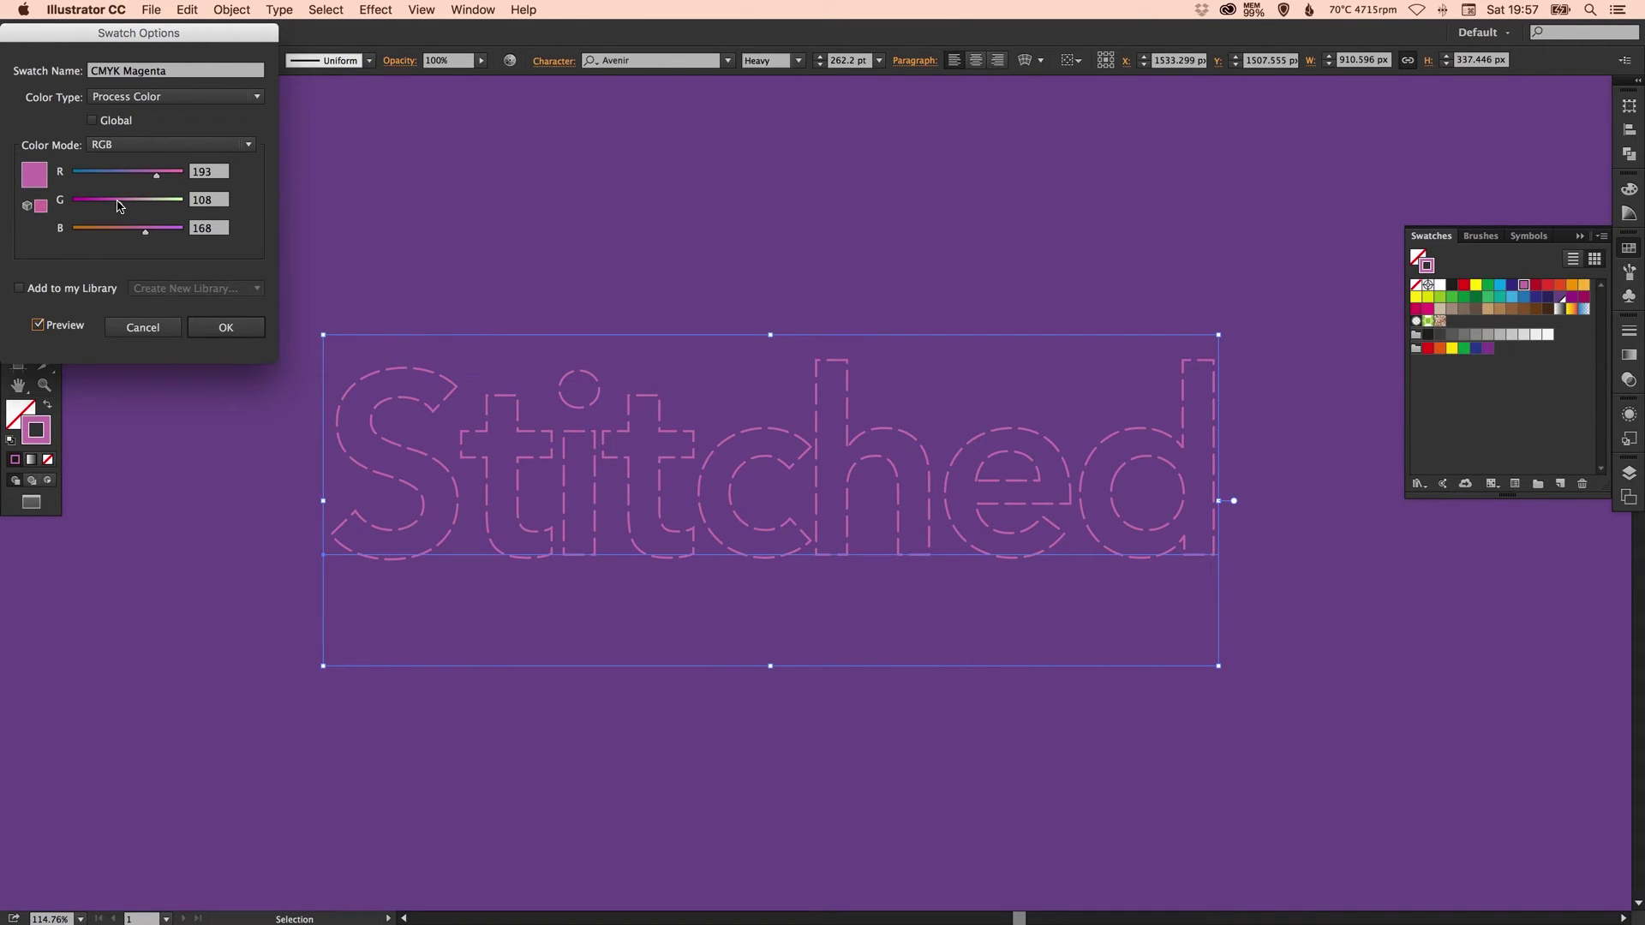
left_click(225, 326)
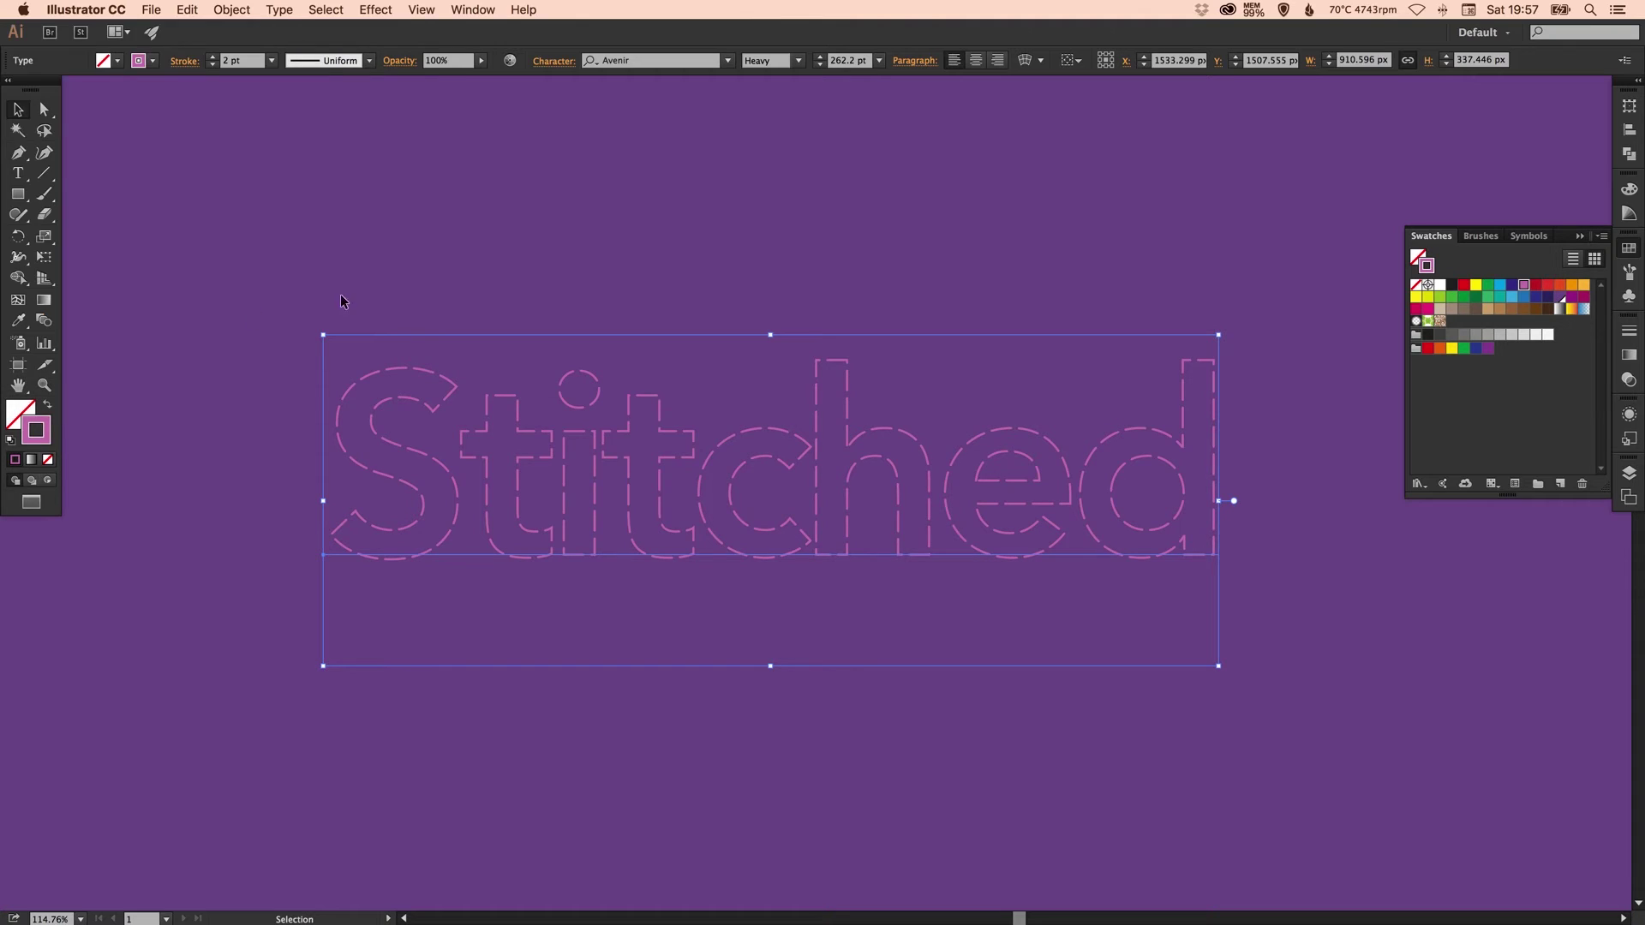
- Set the pink dashed outline's stroke weight to 3 pt
left_click(1208, 311)
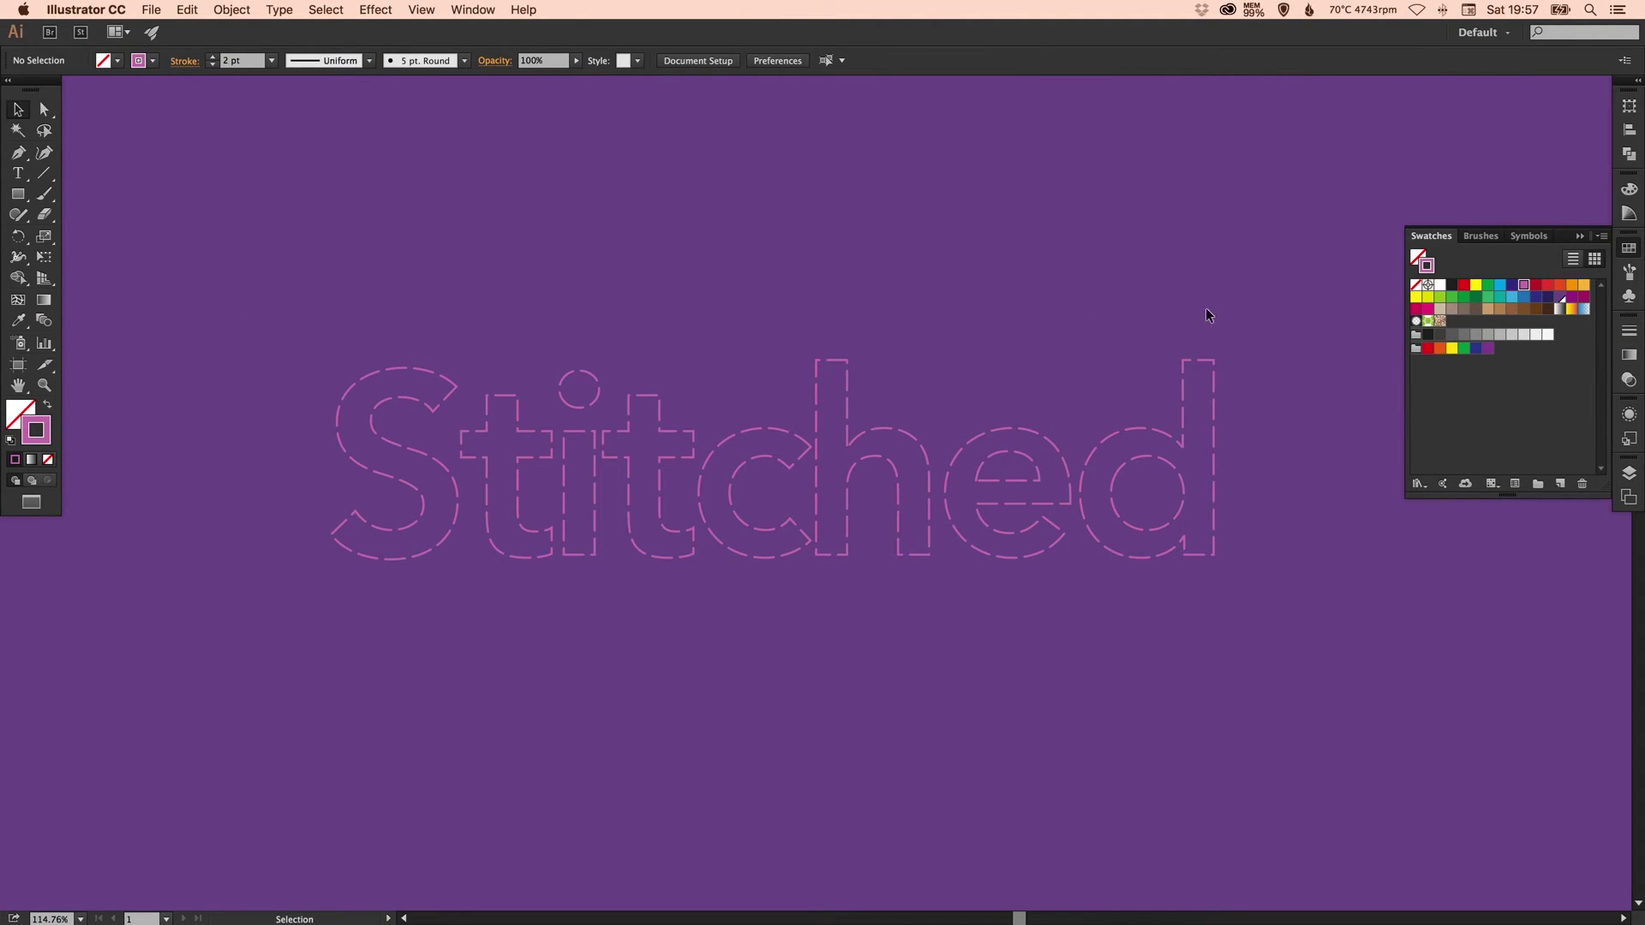
key("ctrl+z")
left_click(1629, 331)
left_click(1474, 337)
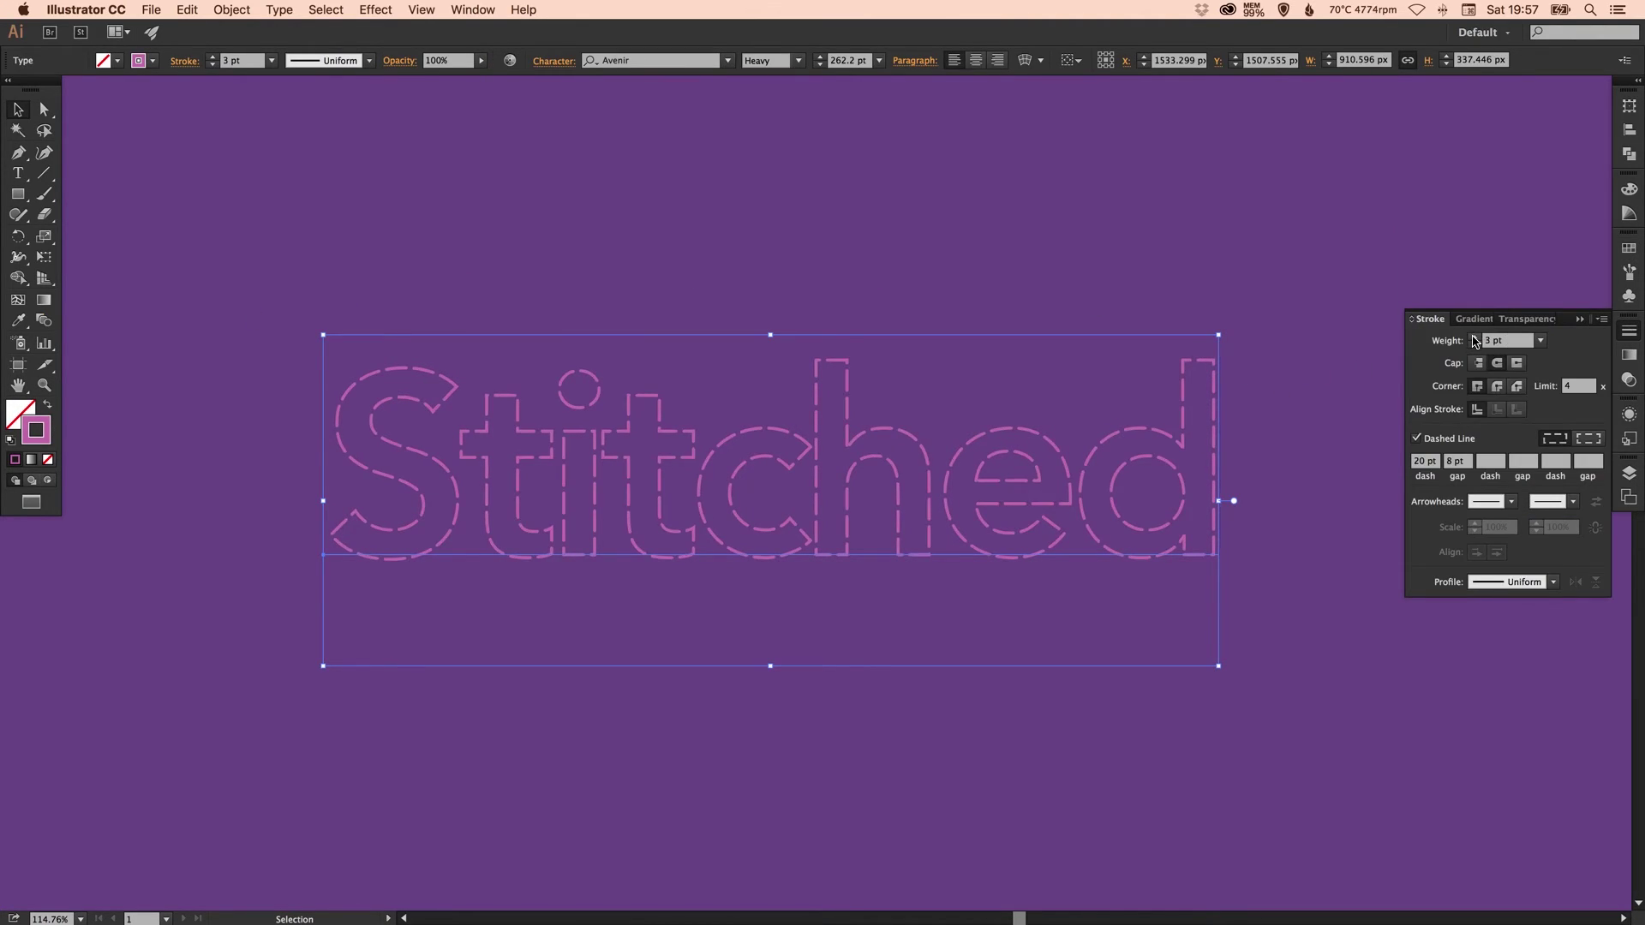
left_click(1474, 337)
left_click(1475, 337)
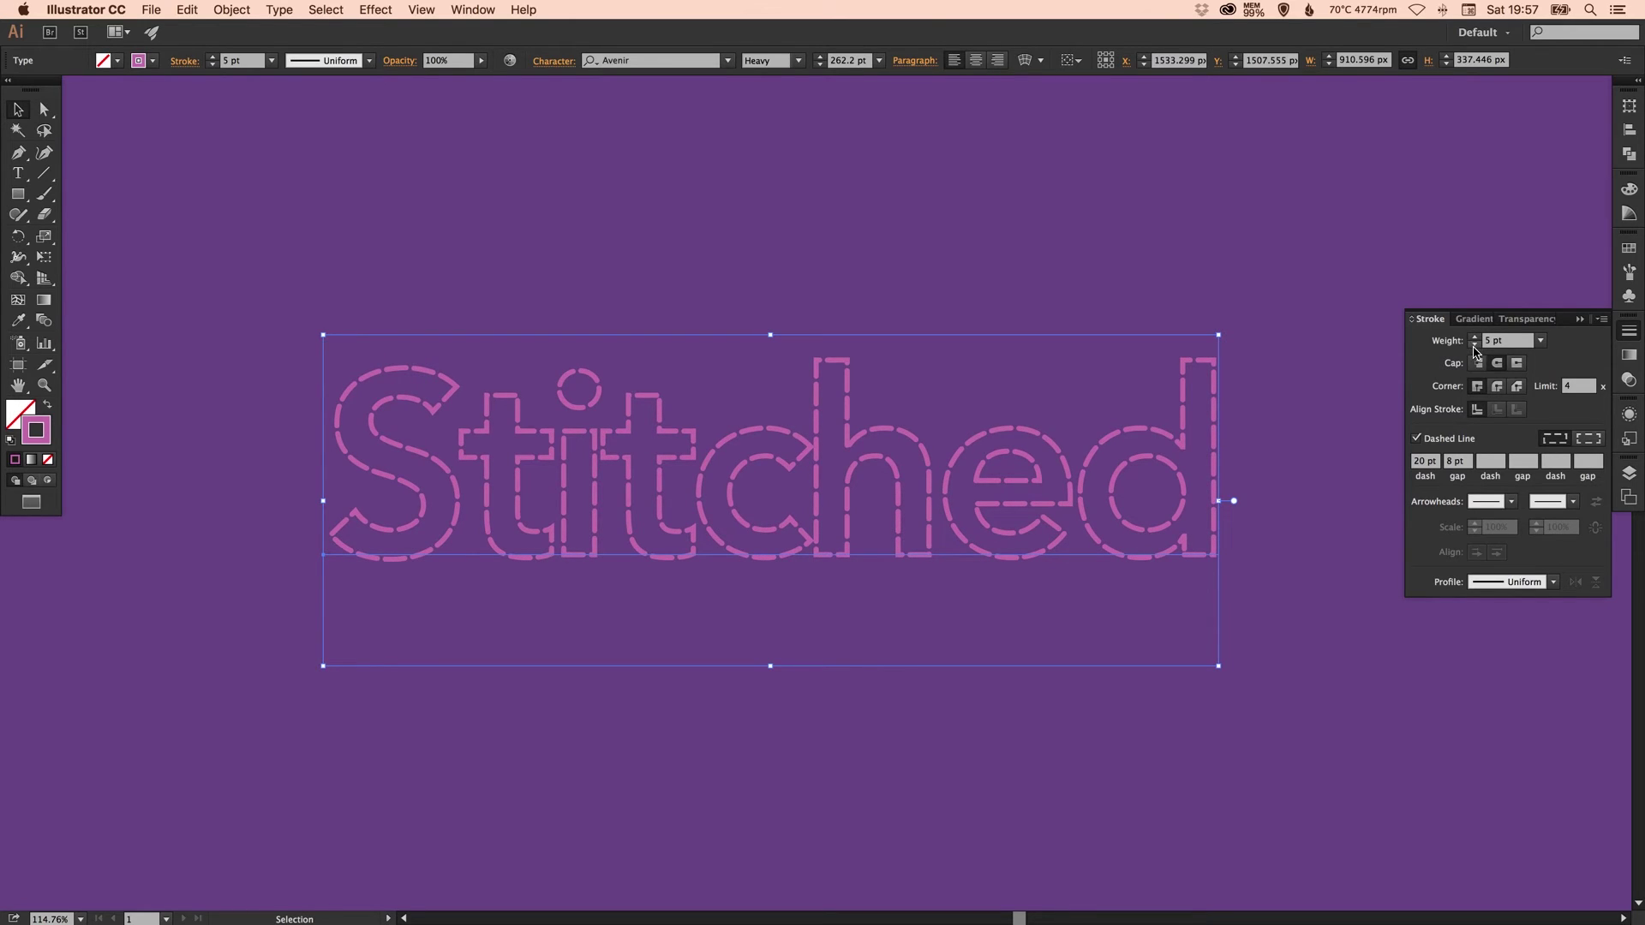
left_click(1475, 344)
left_click(1474, 344)
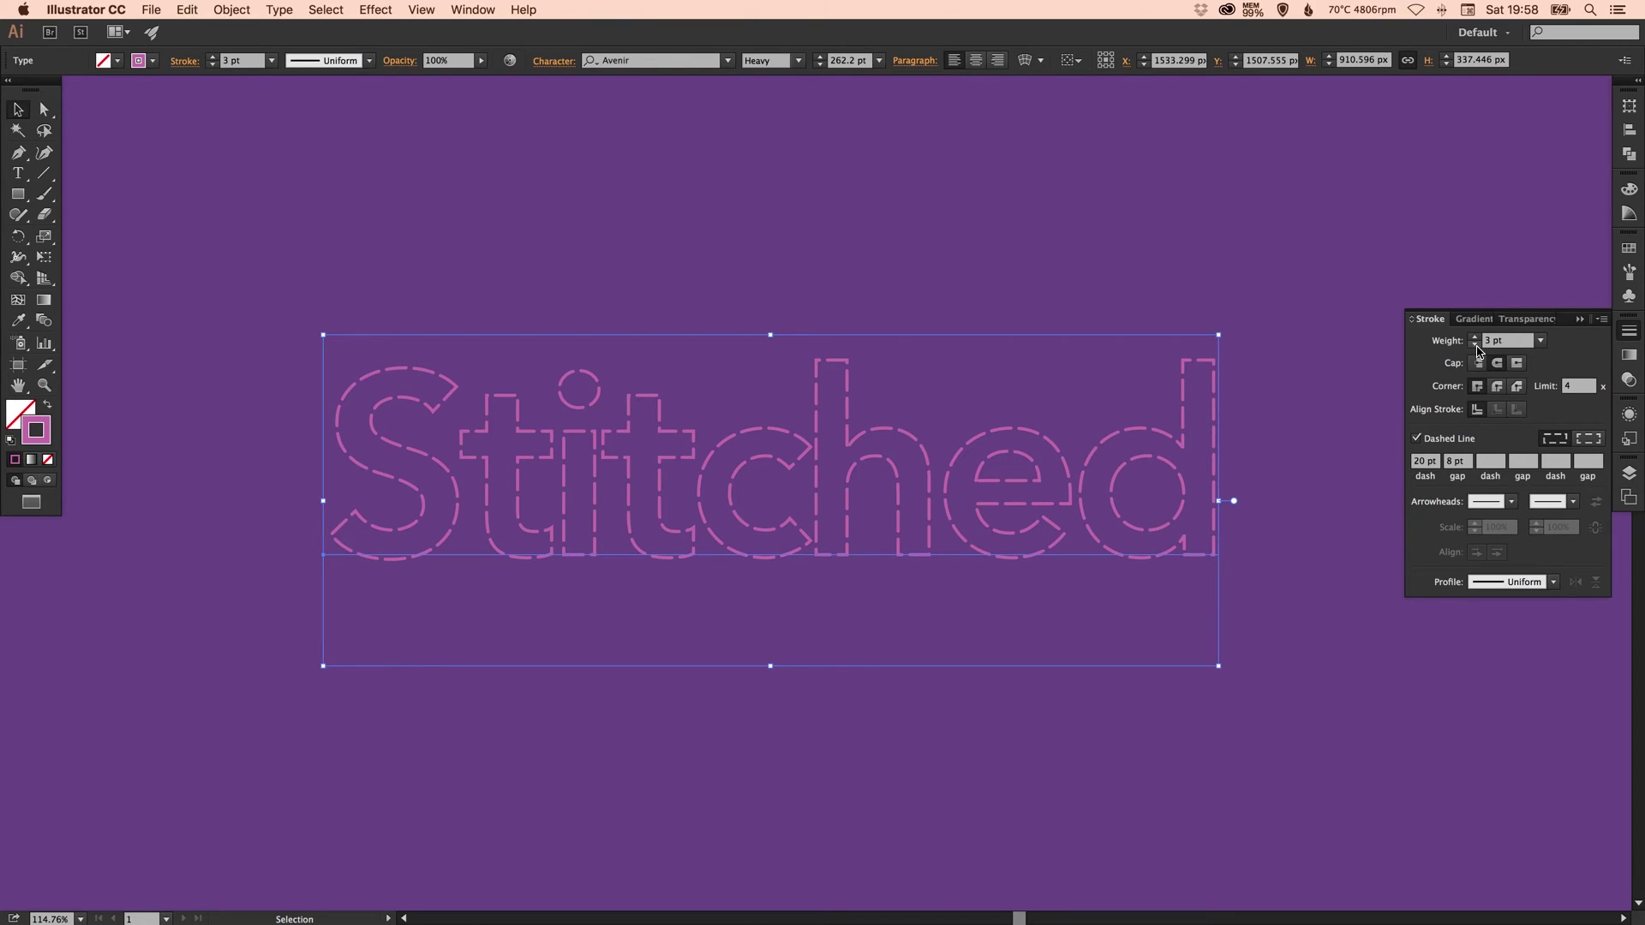
left_click(1630, 331)
left_click(1231, 252)
key("t")
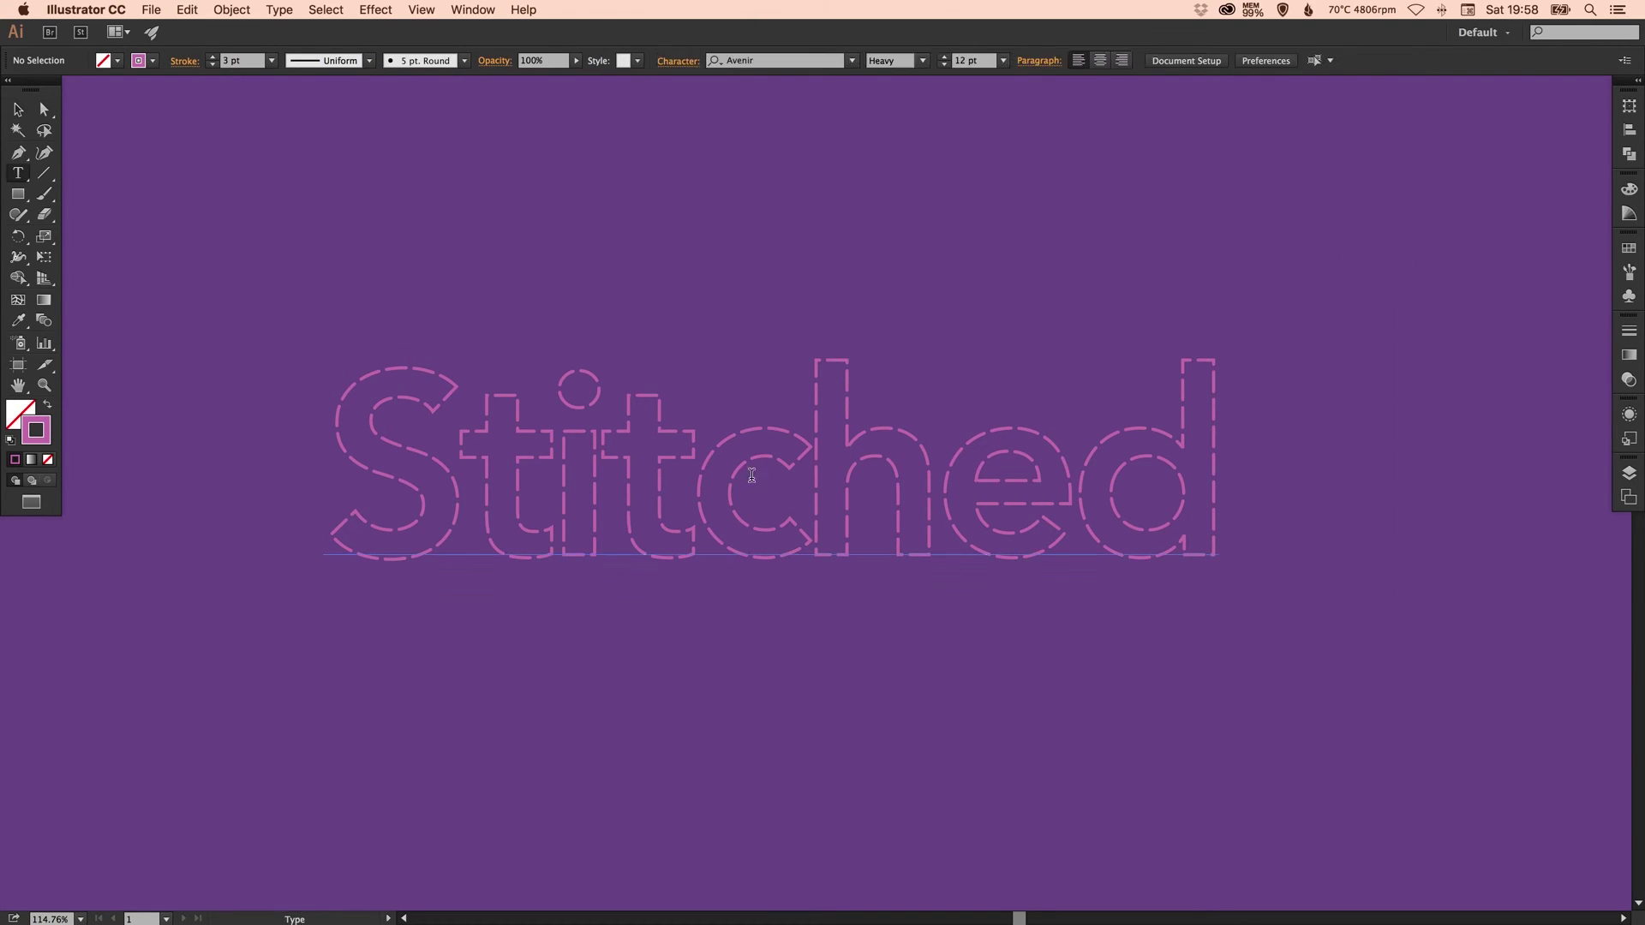
double_click(779, 442)
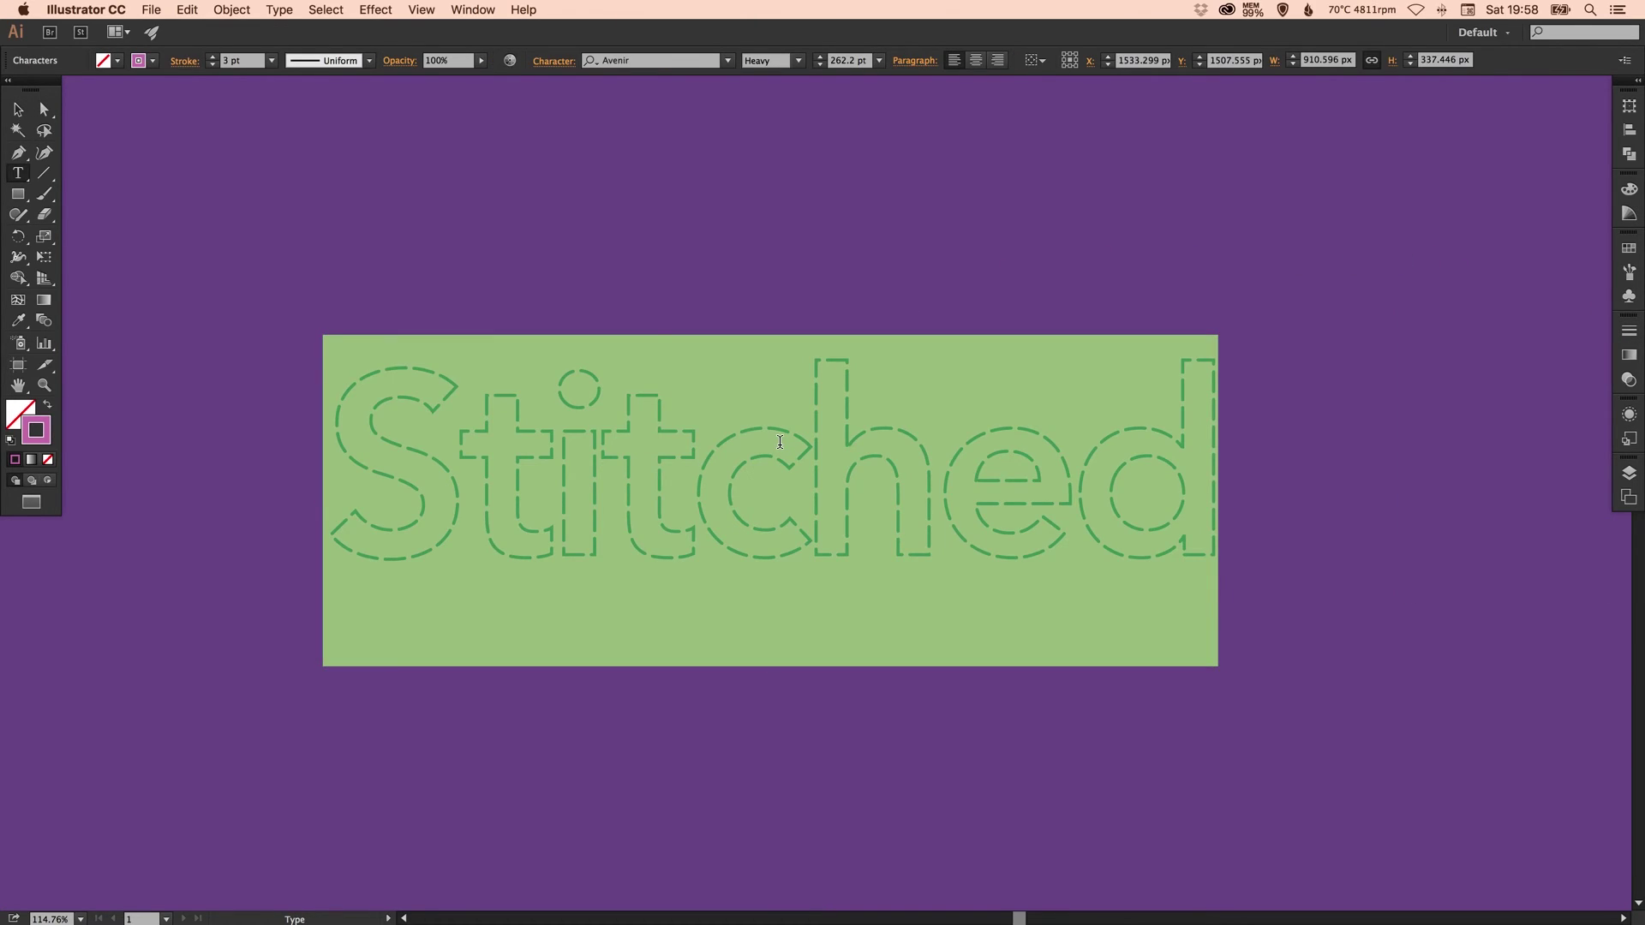
type("Editable")
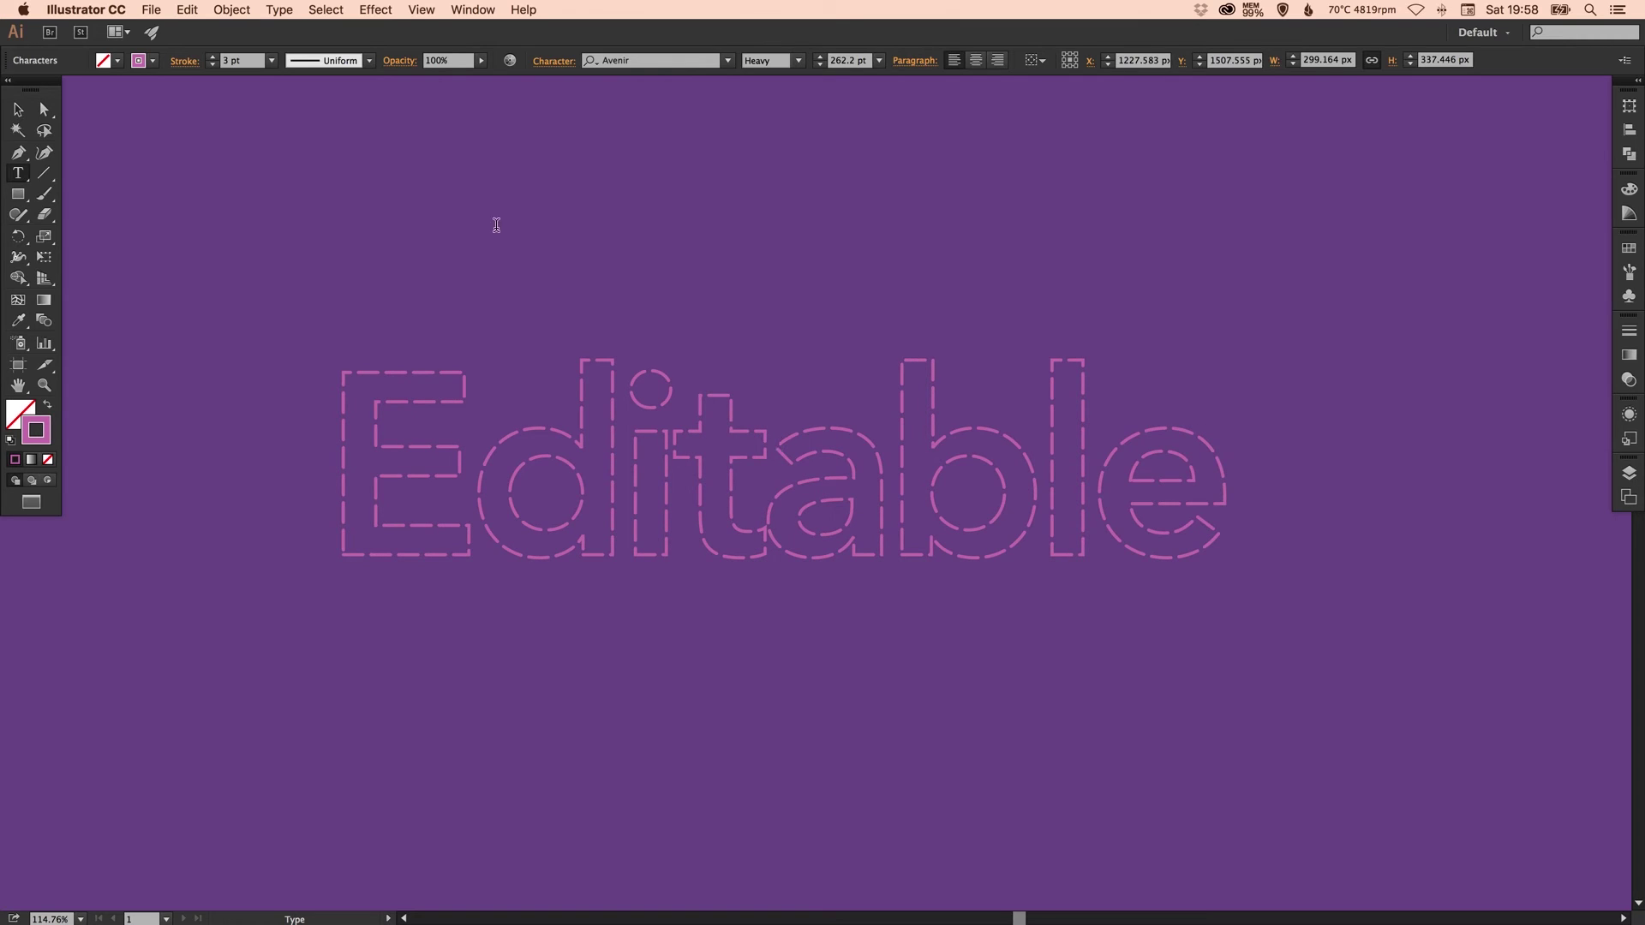
left_click(18, 108)
left_click(946, 276)
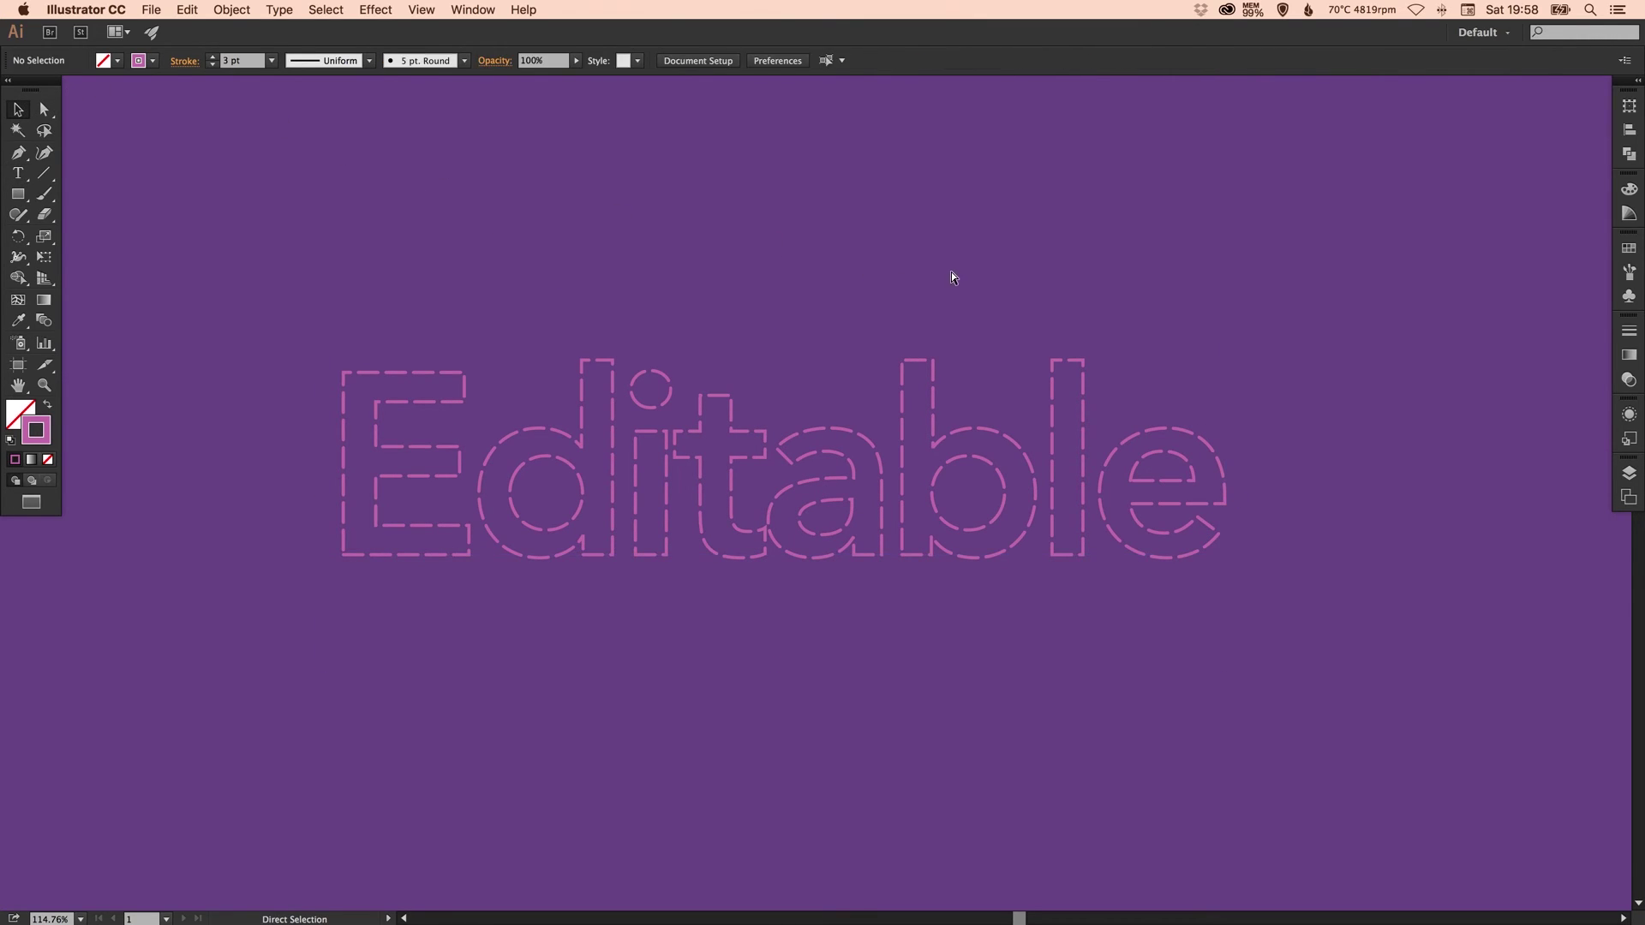
key("super+z")
left_click(948, 274)
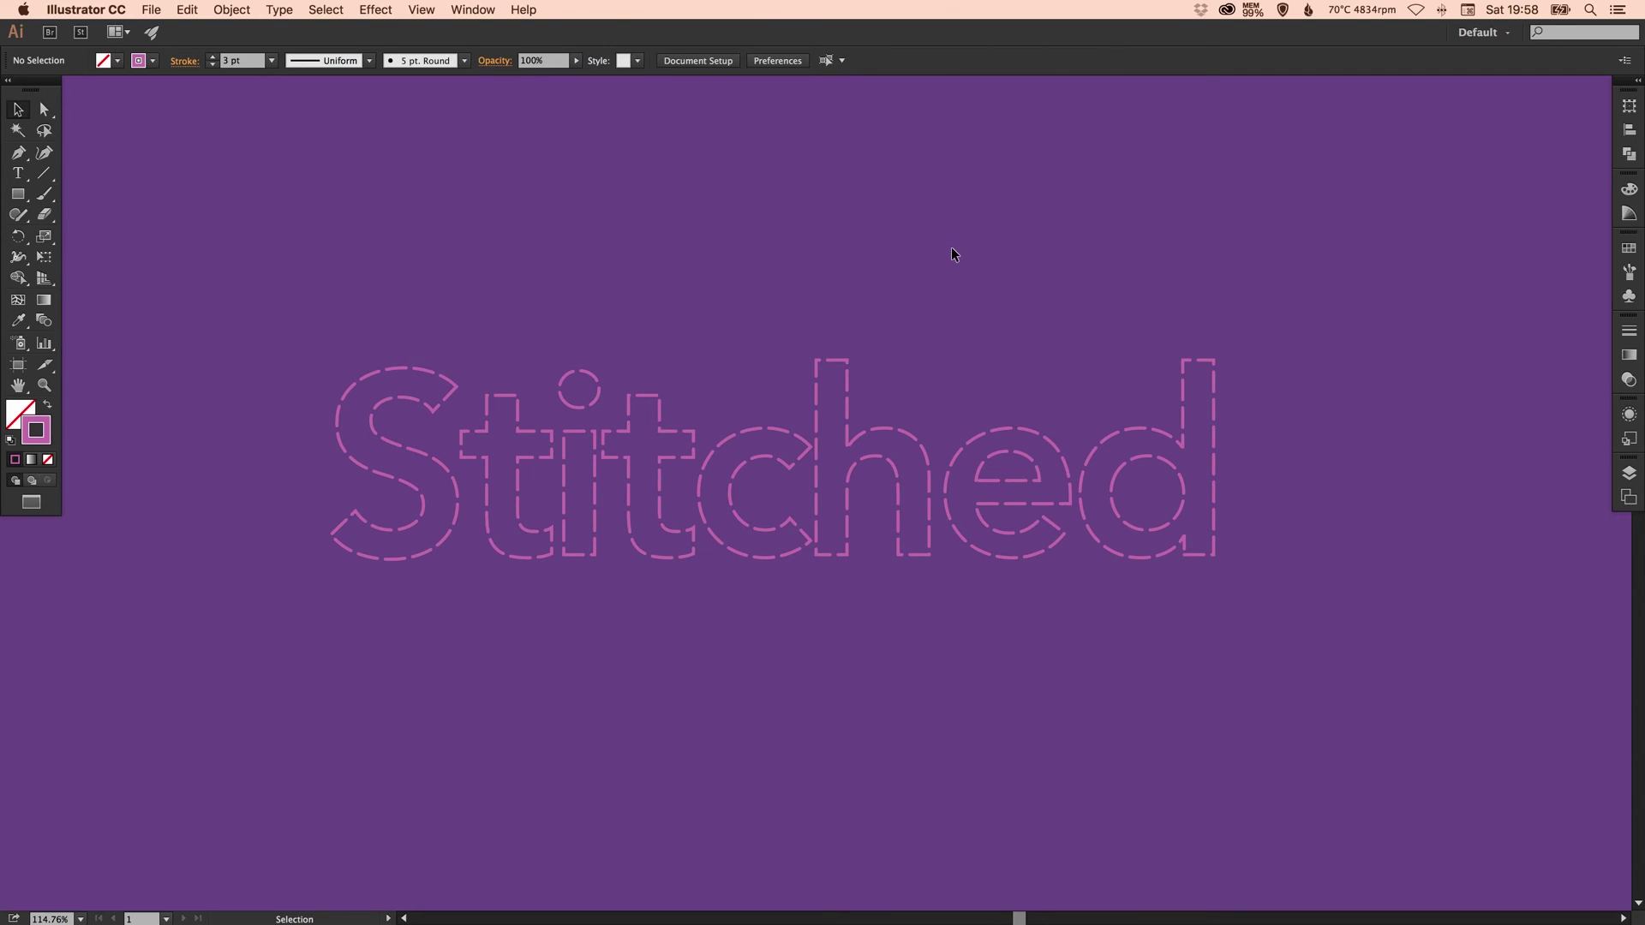